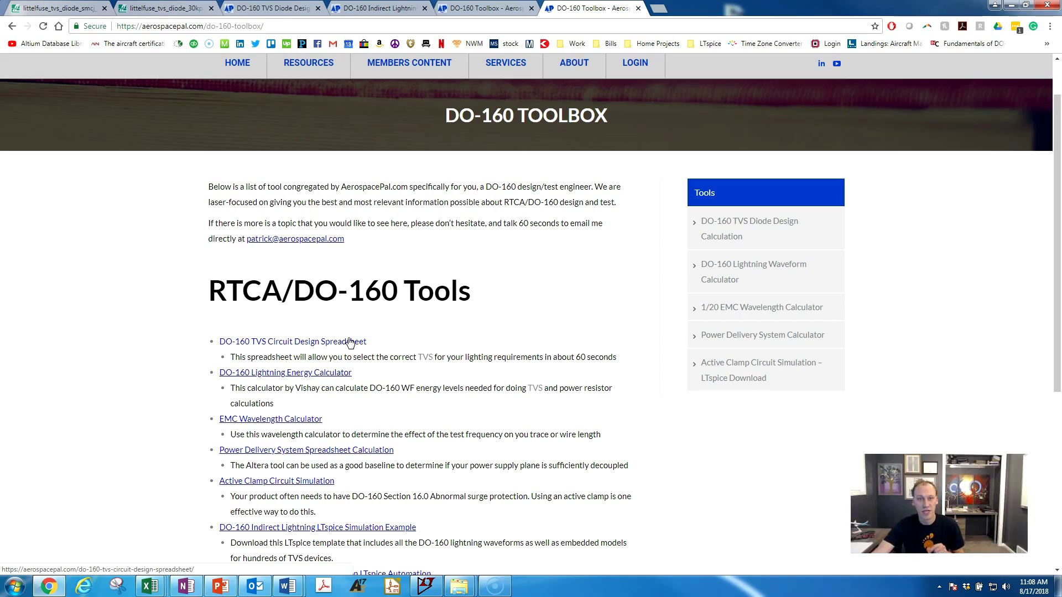
# Bring up the DO-160 TVS circuit design spreadsheet page and switch to the indirect lightning worksheet in Excel.
pyautogui.click(373, 8)
pyautogui.click(272, 7)
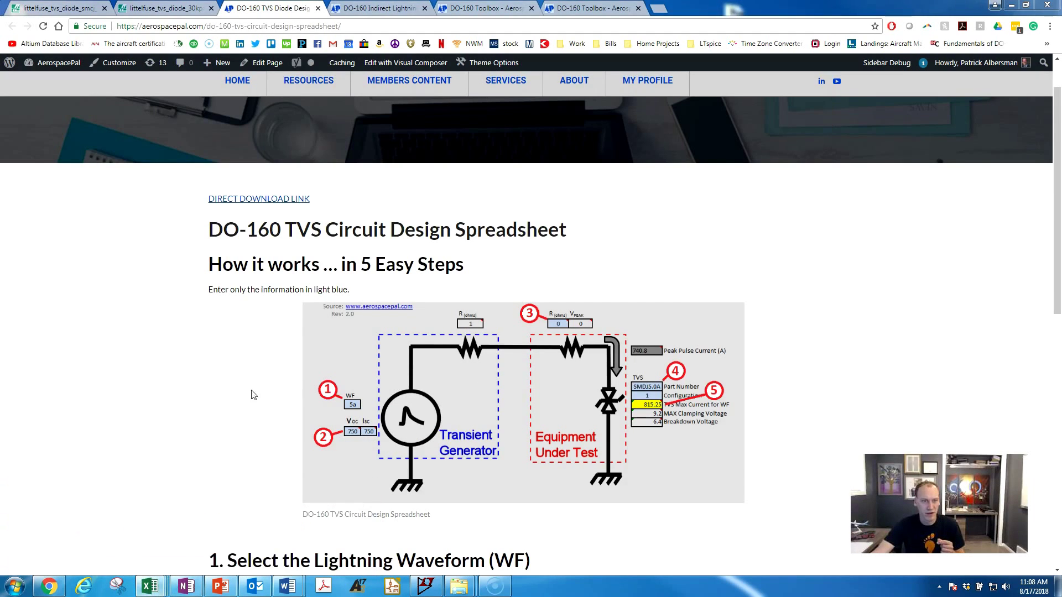
pyautogui.hotkey('alt', 'Tab')
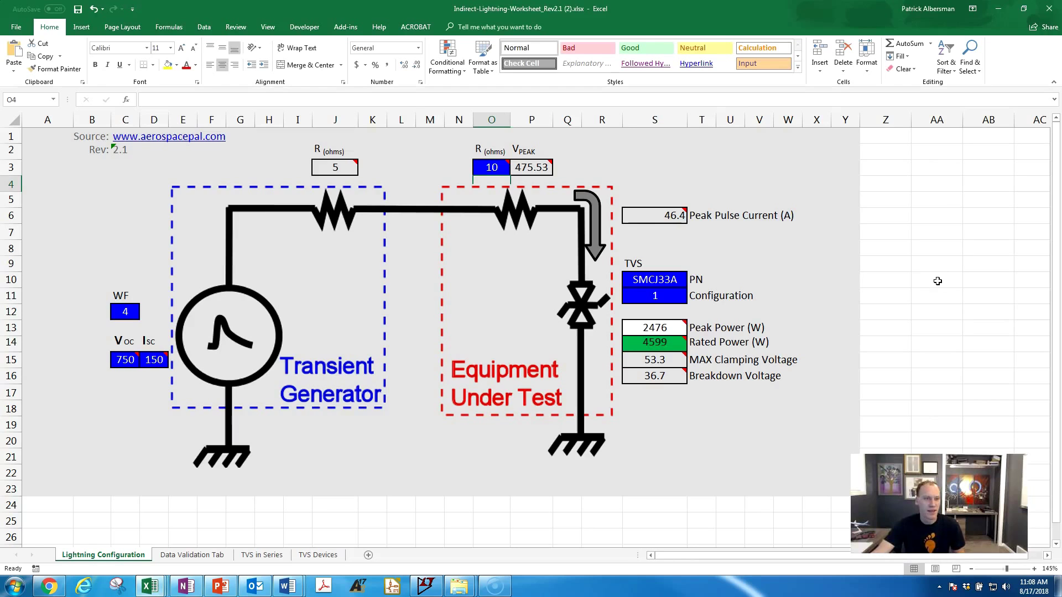
# Set the transient generator's lightning waveform (WF) to 5a on the Lightning Configuration sheet.
pyautogui.click(937, 281)
pyautogui.click(123, 314)
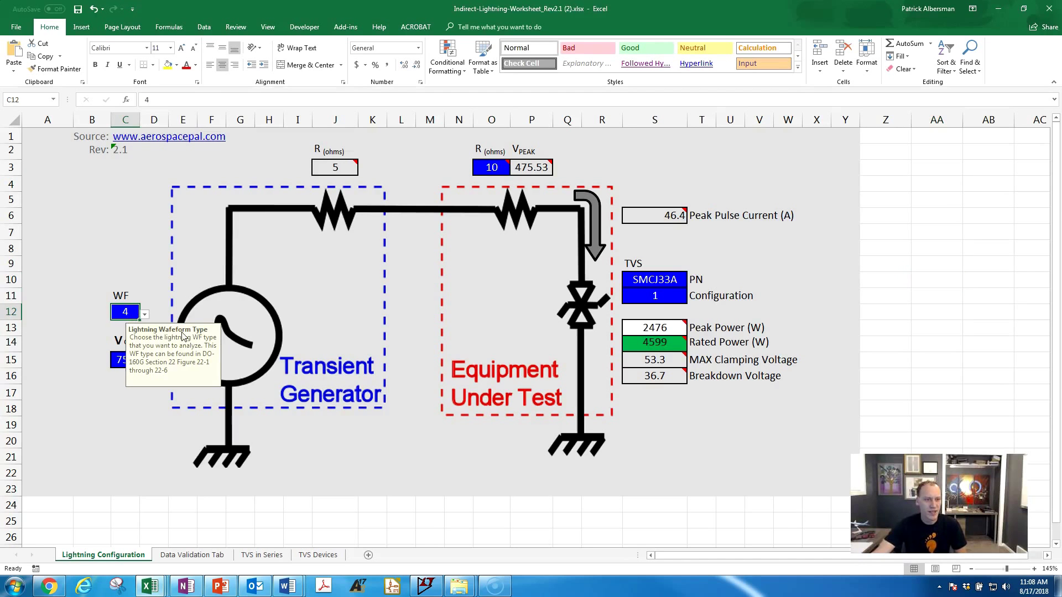
pyautogui.click(145, 315)
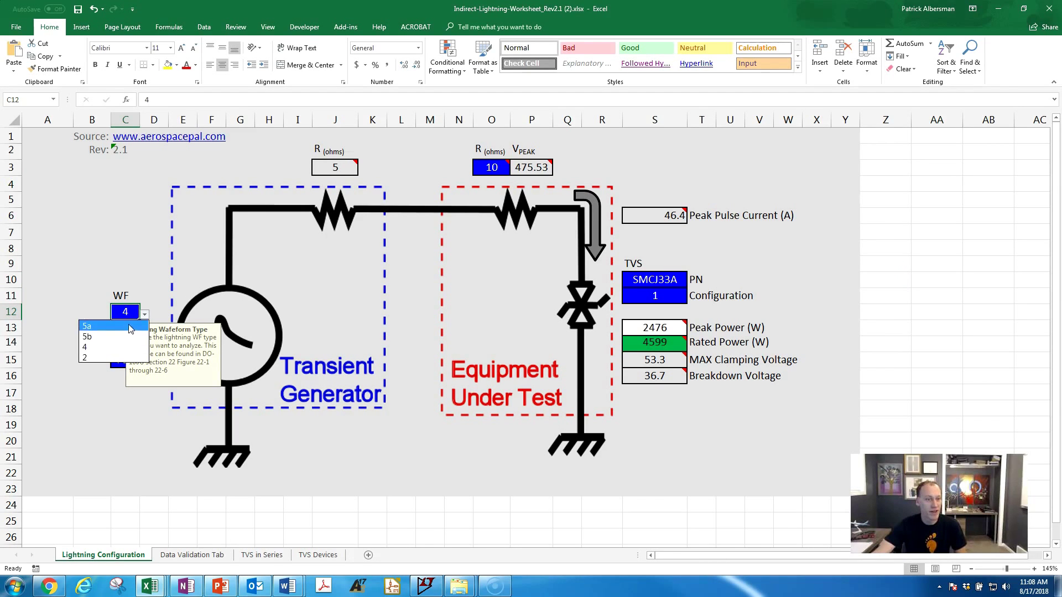
pyautogui.click(131, 327)
pyautogui.click(86, 504)
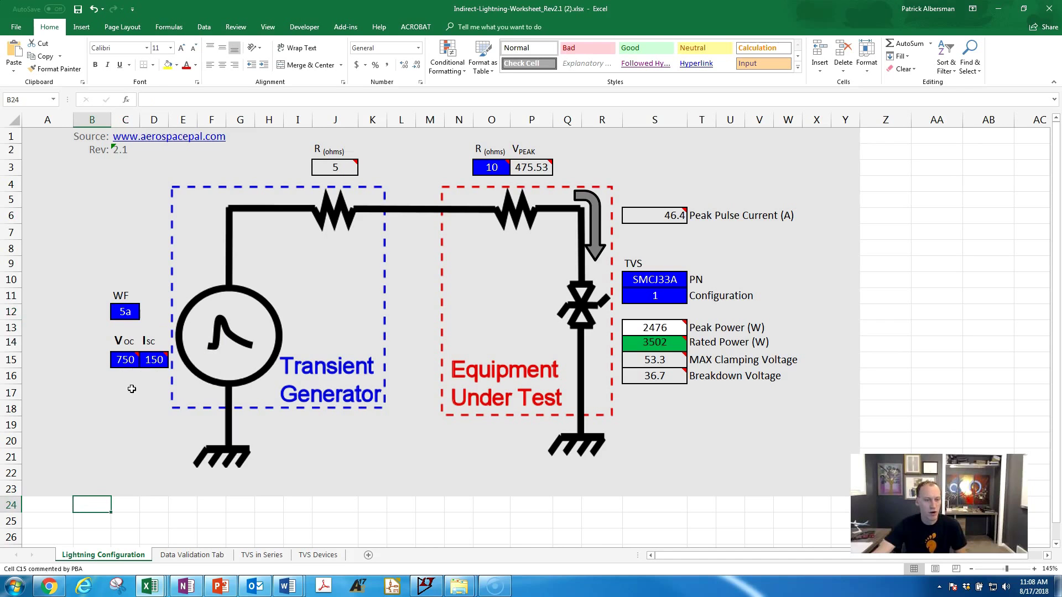
# Set the transient generator's short-circuit current (Isc) to 750.
pyautogui.click(154, 359)
pyautogui.write('750')
pyautogui.press('Return')
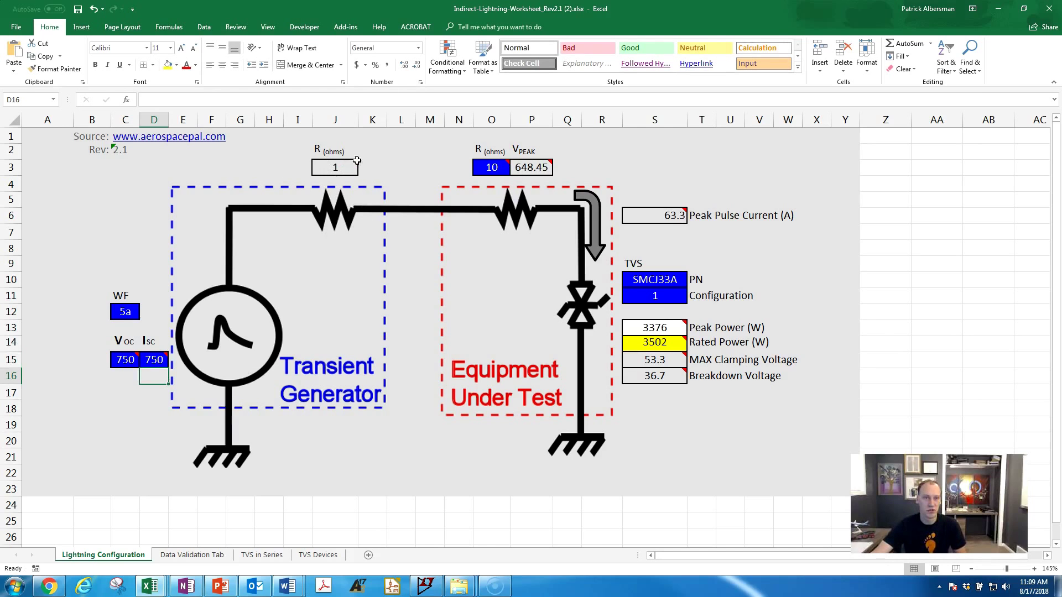
# Try SMCJ110A as the TVS part number and compare its rated power with the peak power.
pyautogui.moveTo(500, 169)
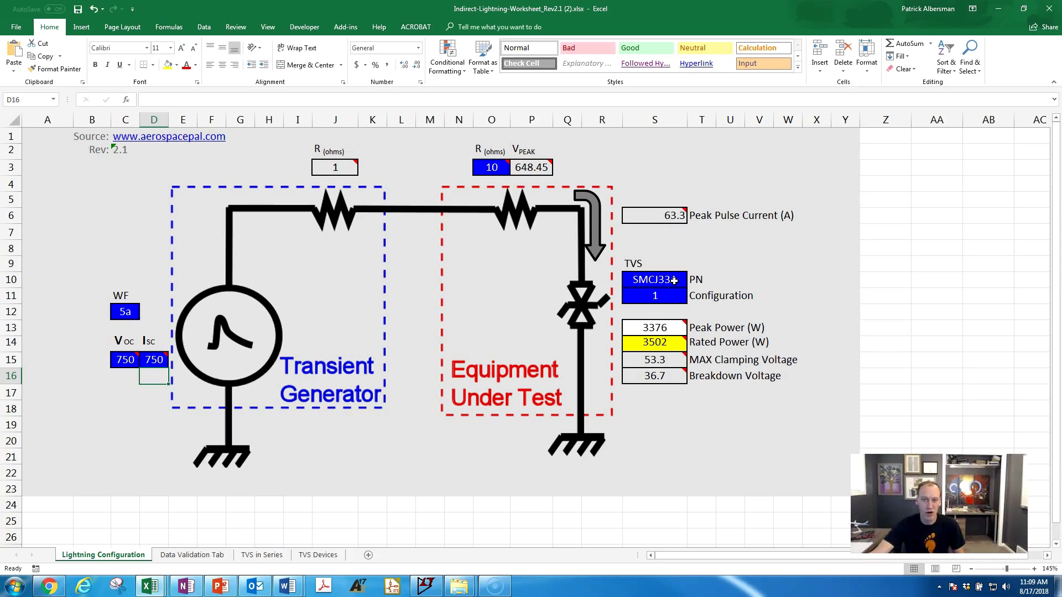
pyautogui.click(675, 280)
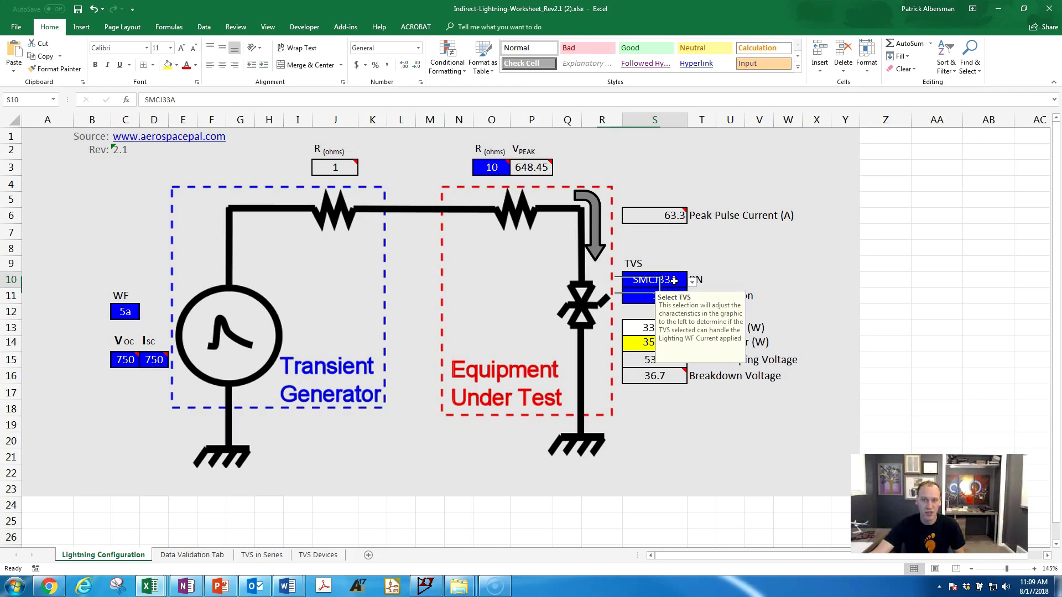
pyautogui.click(692, 282)
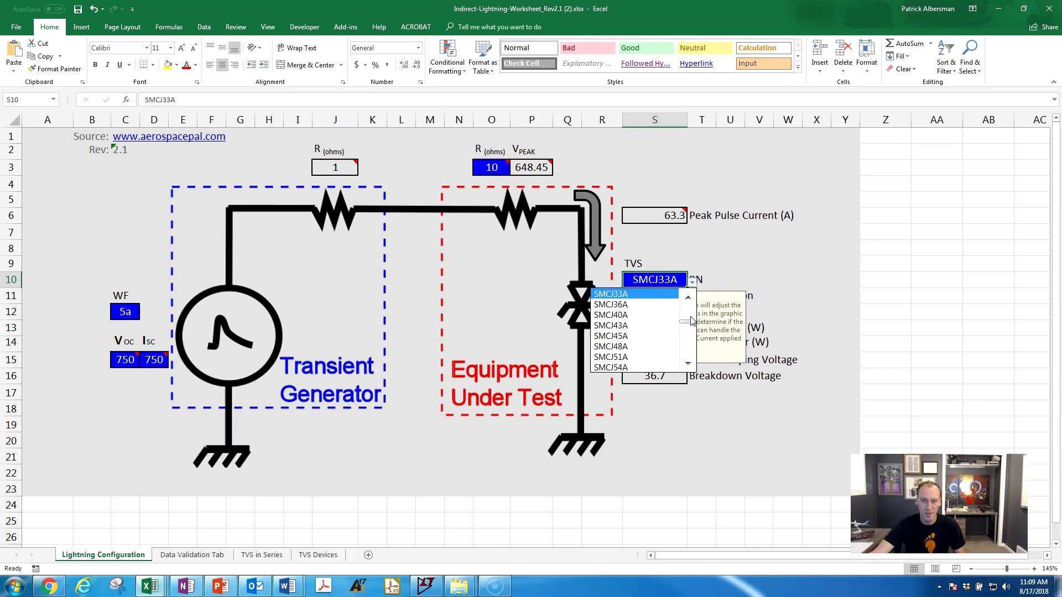
pyautogui.scroll(-5, 692, 338)
pyautogui.scroll(3, 691, 342)
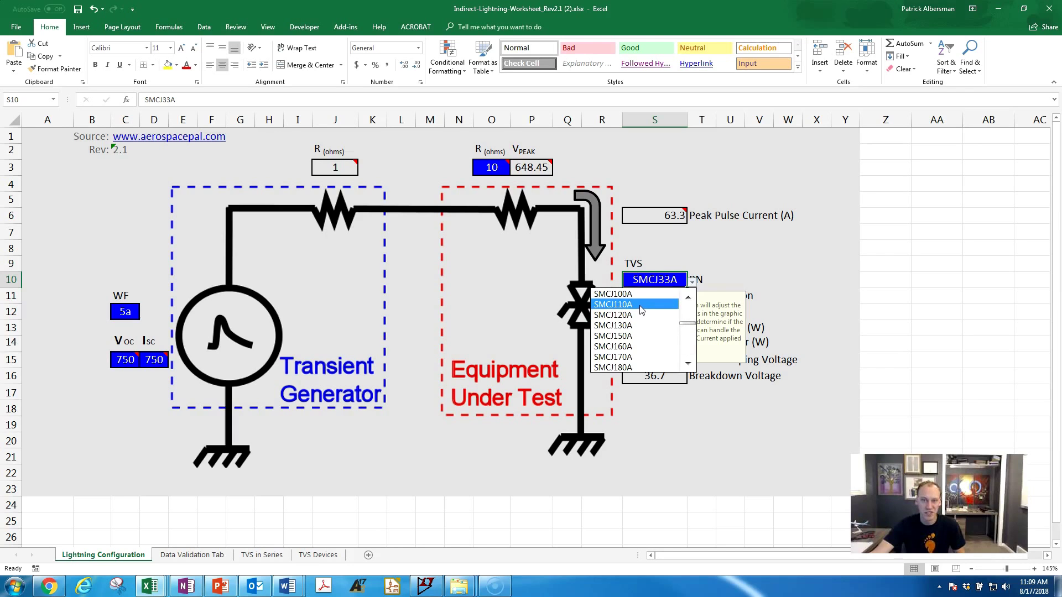
pyautogui.click(641, 304)
pyautogui.click(990, 315)
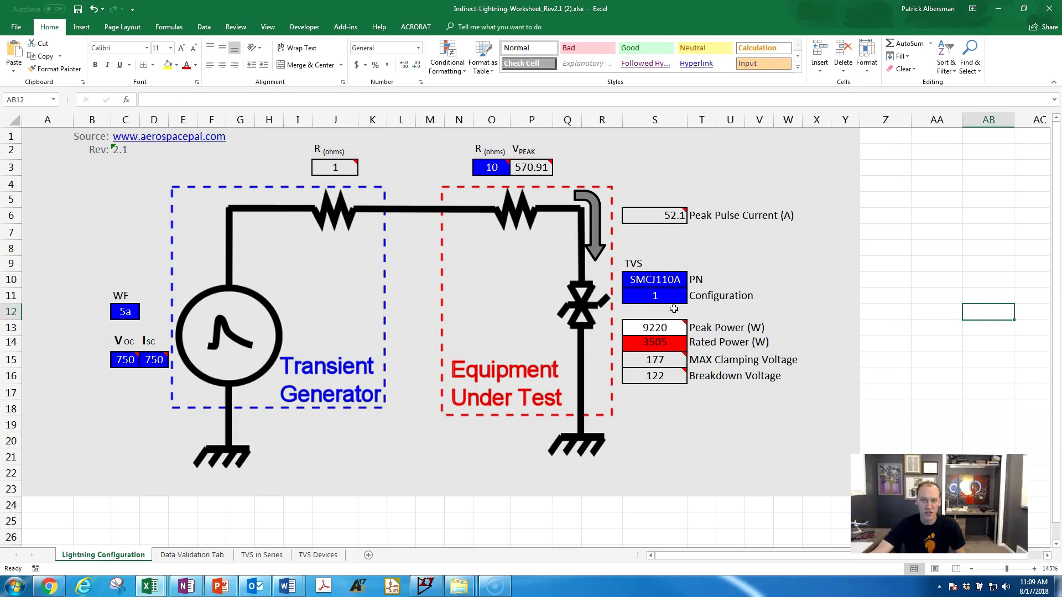
pyautogui.click(660, 343)
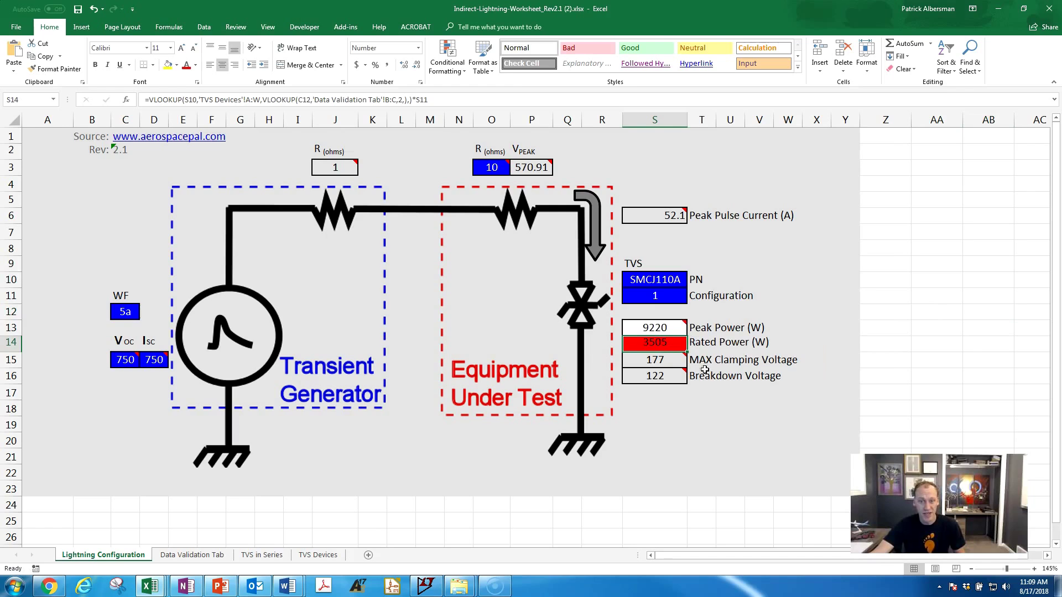
pyautogui.moveTo(667, 325)
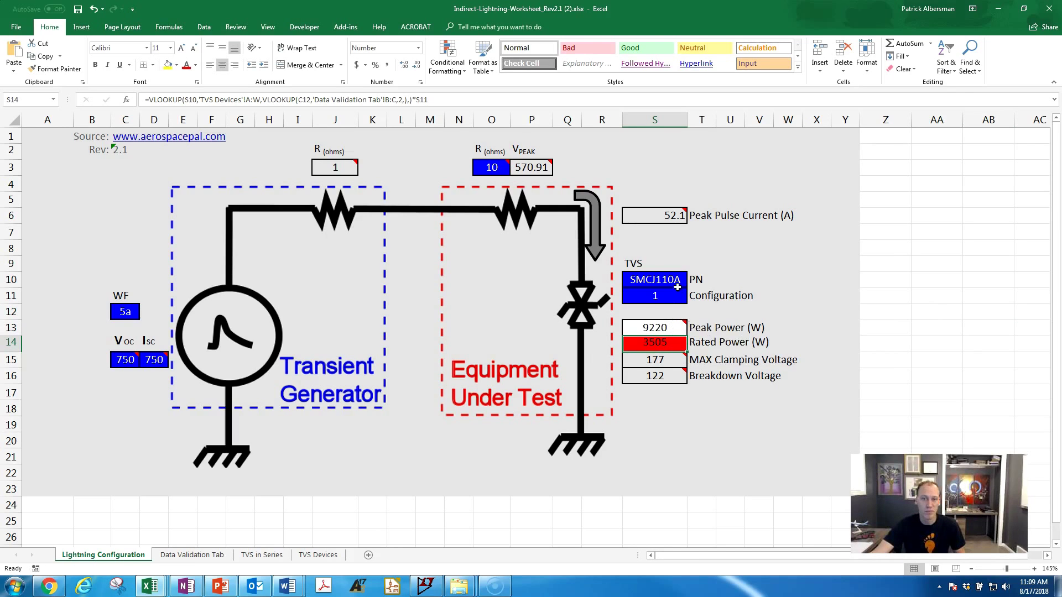
# Set the TVS part number to SMCJ22A.
pyautogui.click(673, 282)
pyautogui.click(692, 282)
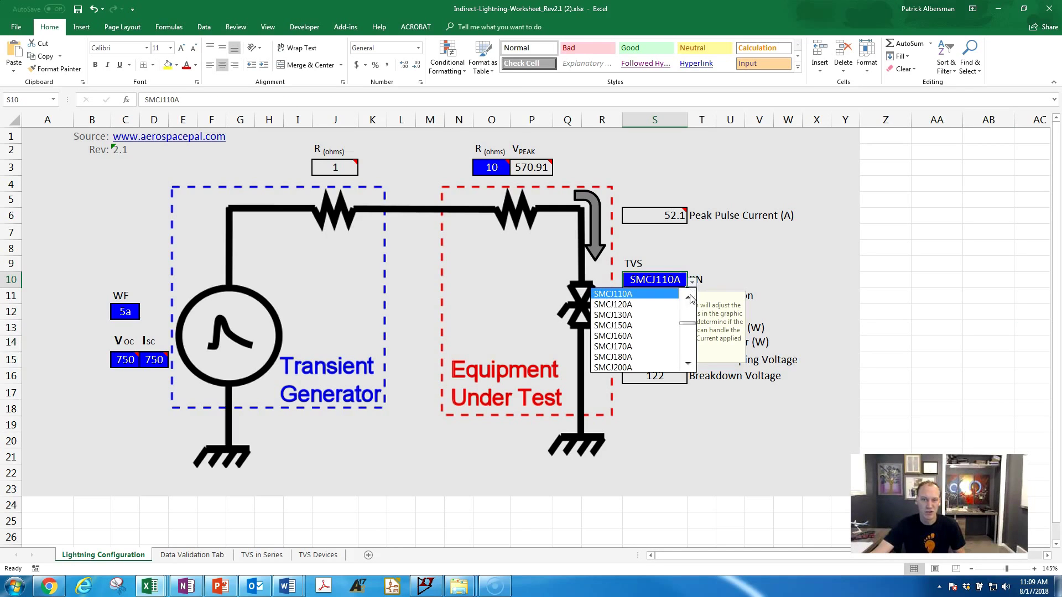
pyautogui.scroll(5, 691, 299)
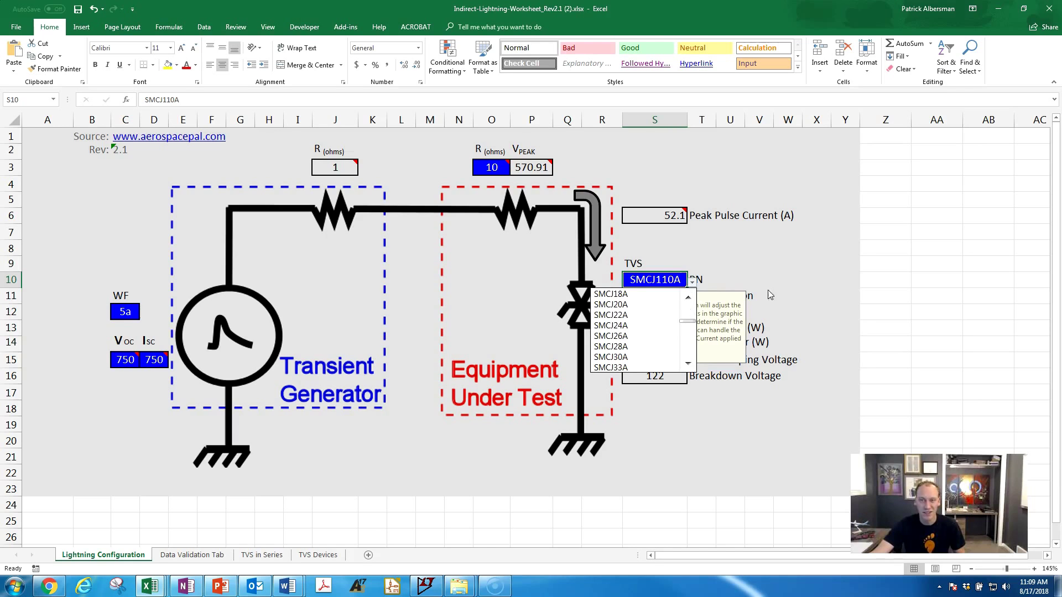
pyautogui.click(614, 315)
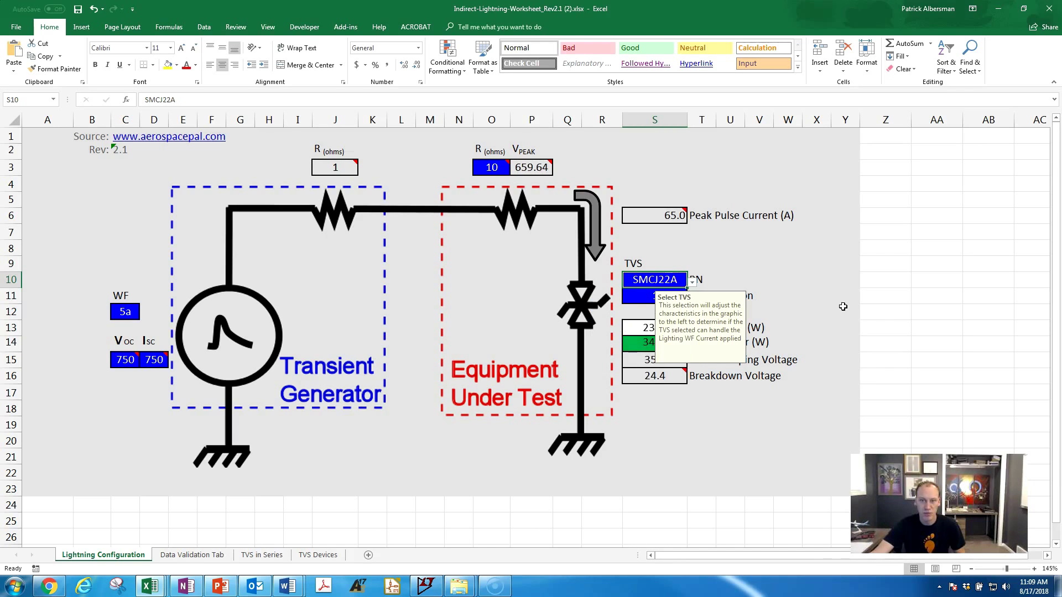
pyautogui.click(893, 307)
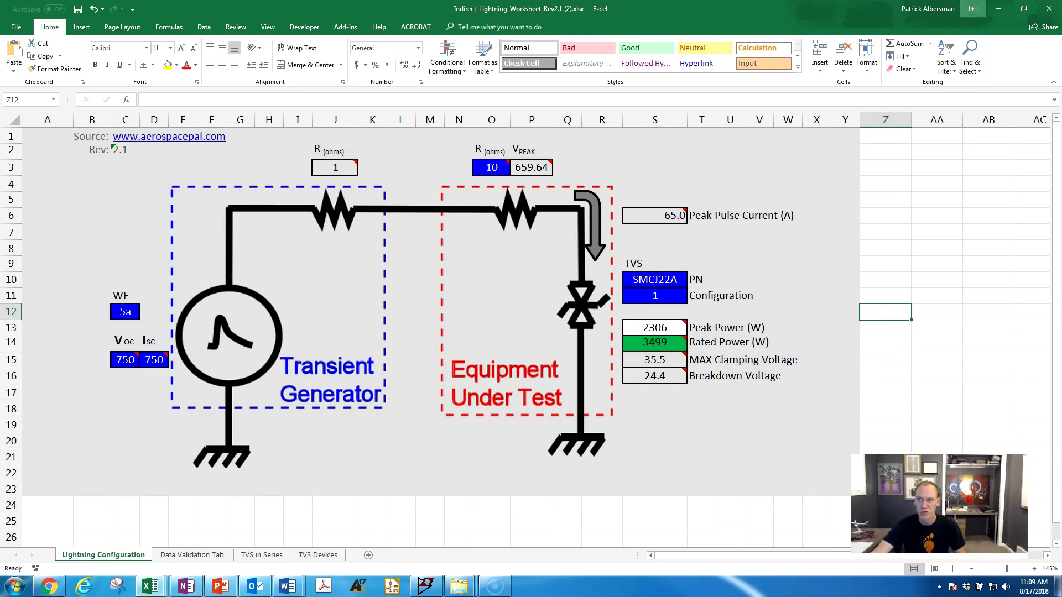
# Minimise the worksheet, open the DO-160 Indirect Lightning LTspice Simulation Example page, and switch to the lightning template in LTspice.
pyautogui.click(998, 8)
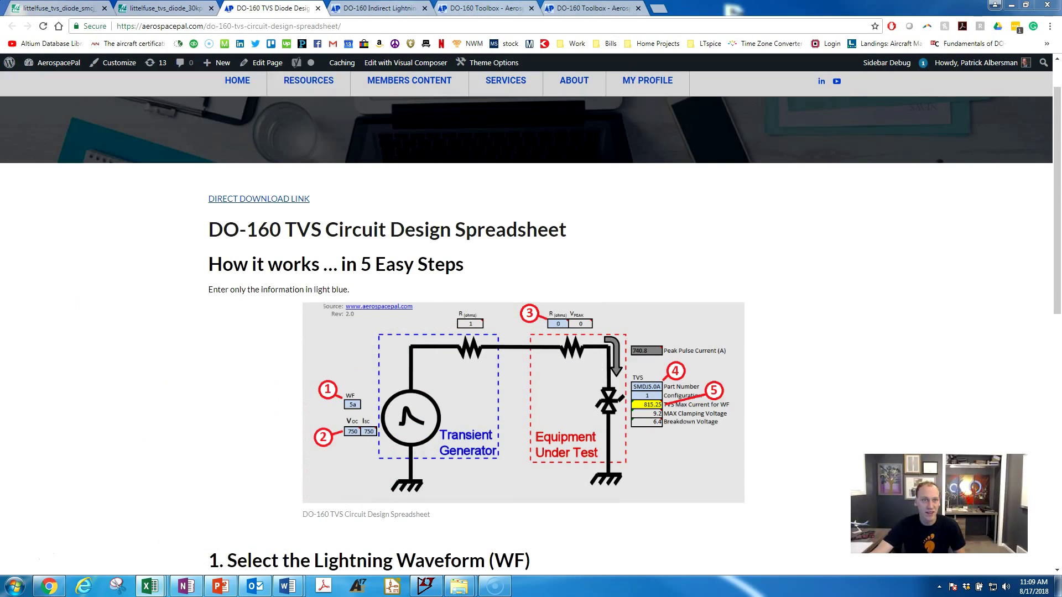
pyautogui.click(388, 6)
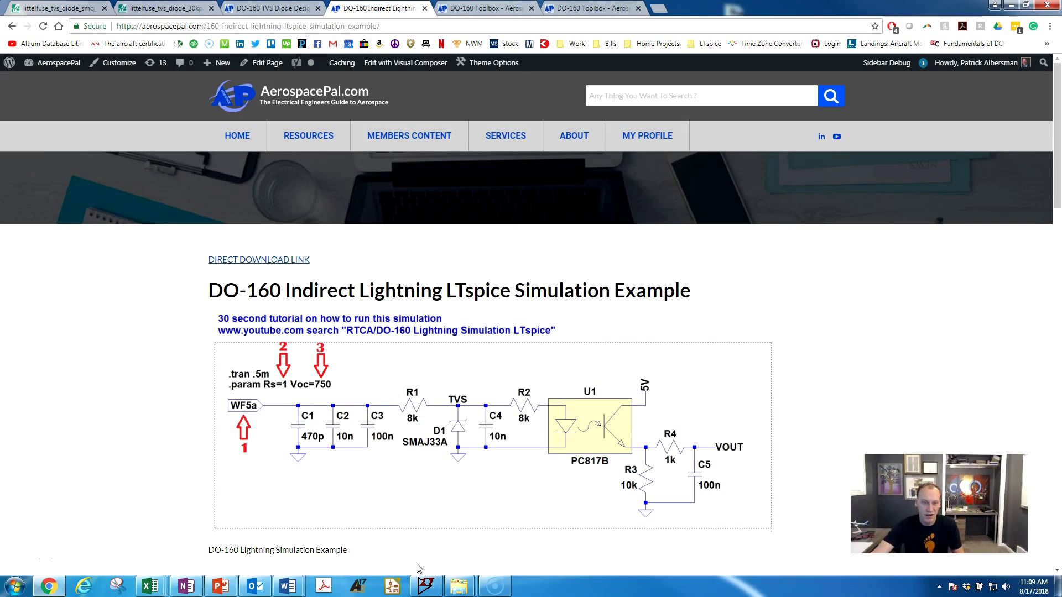
pyautogui.click(414, 585)
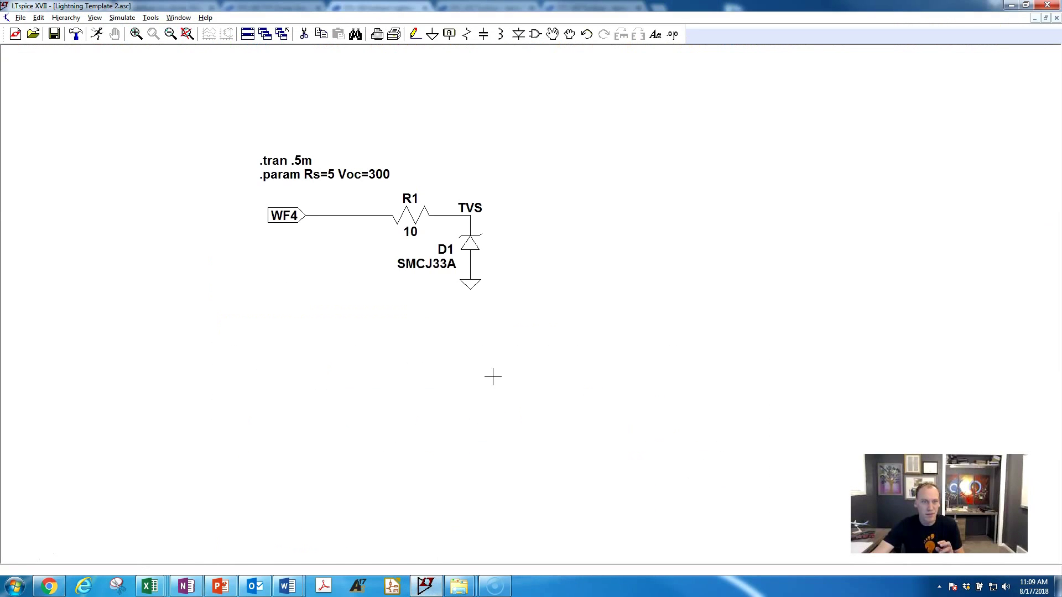
# Examine the template's test circuit, waveform sources and embedded TVS models, including the component attributes of diode D1.
pyautogui.scroll(1, 553, 432)
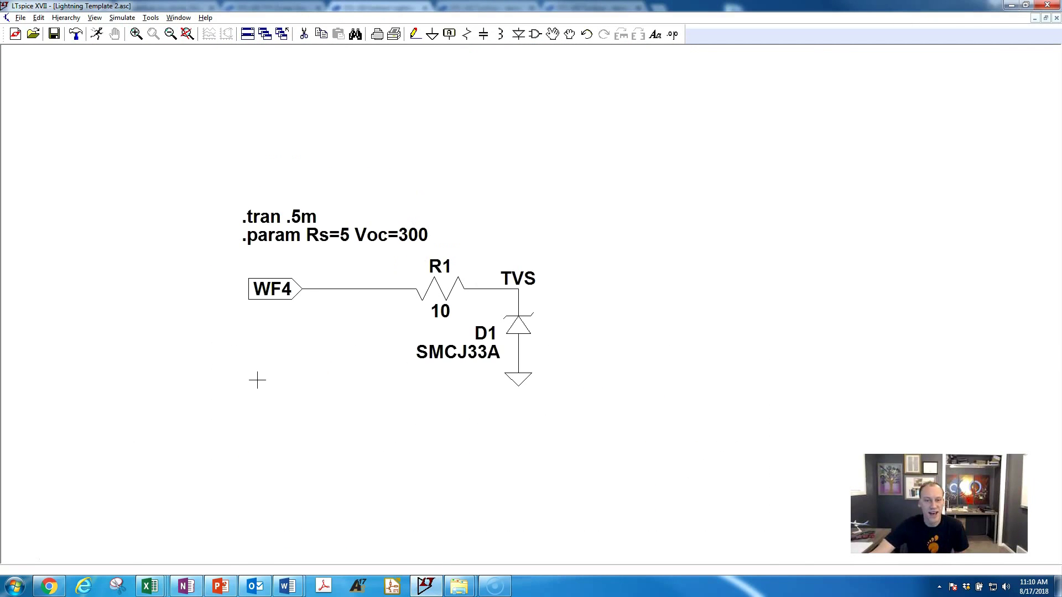
pyautogui.scroll(-8, 260, 376)
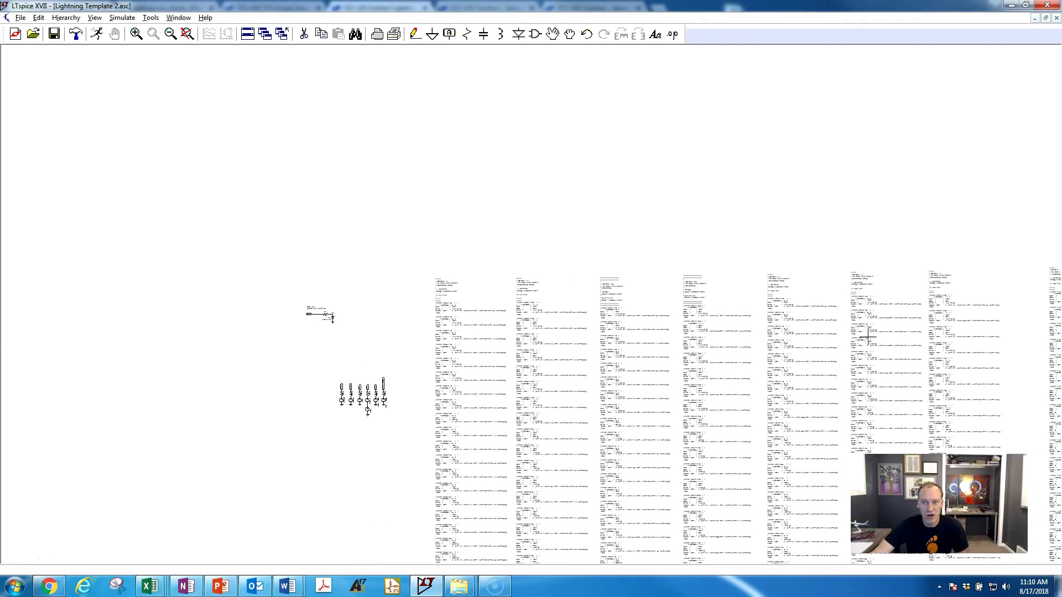
pyautogui.scroll(3, 303, 320)
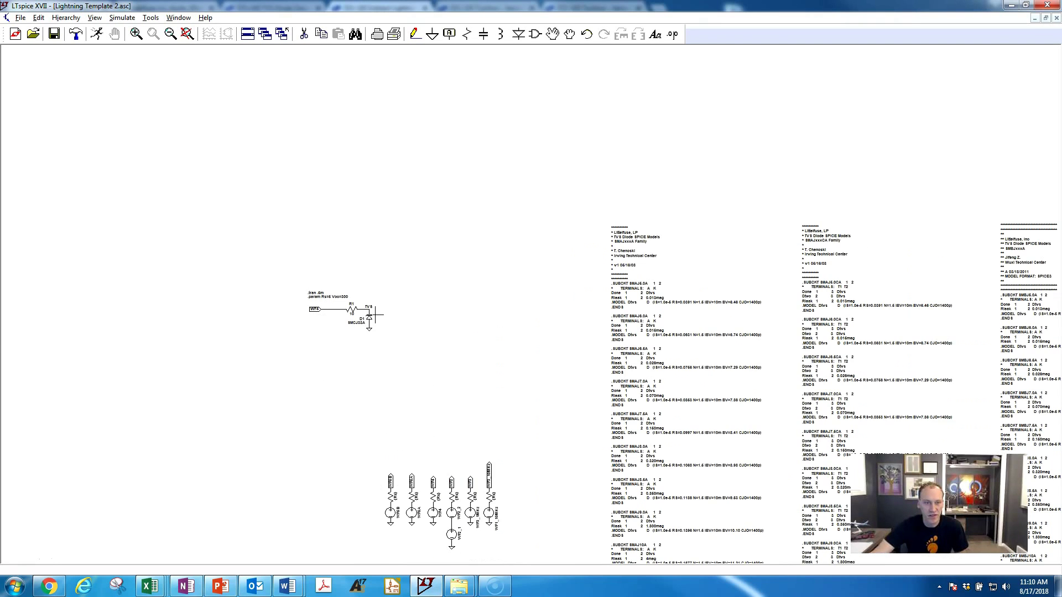
pyautogui.scroll(3, 425, 503)
pyautogui.scroll(-2, 392, 459)
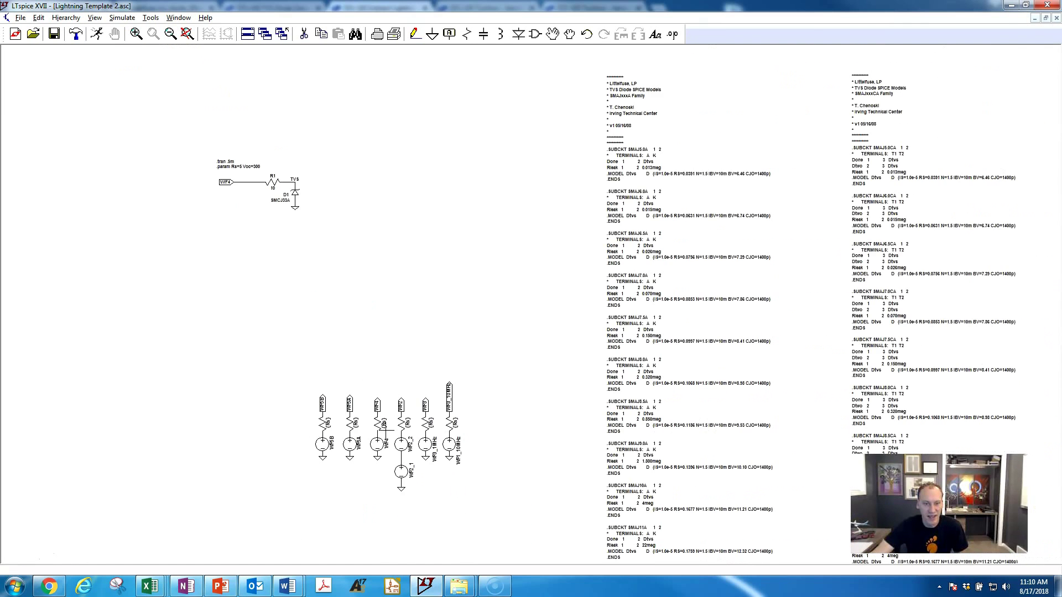
pyautogui.scroll(2, 386, 446)
pyautogui.moveTo(627, 225); pyautogui.dragTo(135, 575)
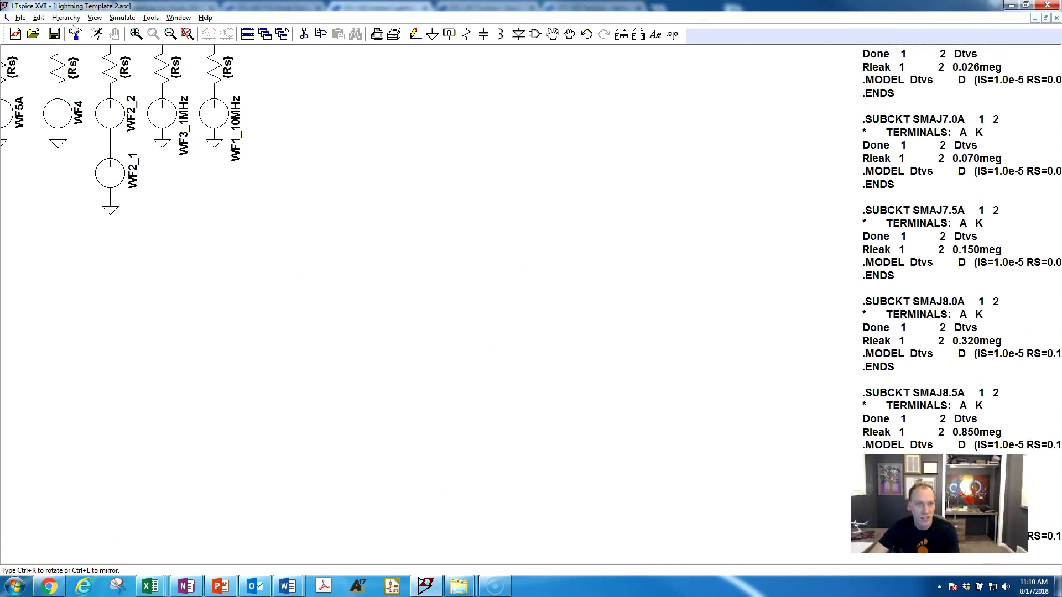
pyautogui.click(233, 179)
pyautogui.scroll(-4, 641, 315)
pyautogui.scroll(2, 514, 265)
pyautogui.scroll(2, 506, 249)
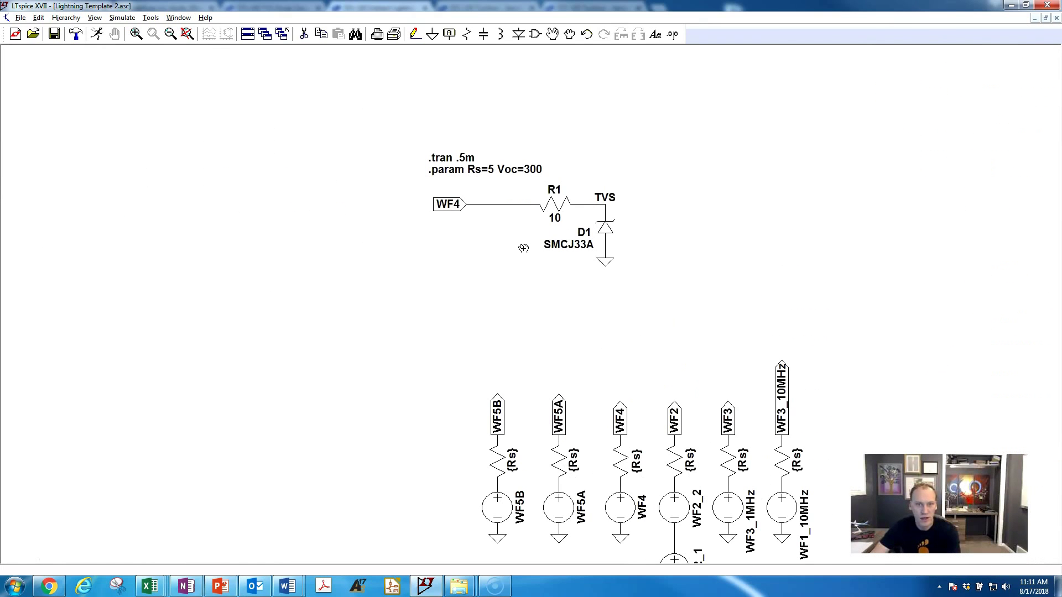
pyautogui.rightClick(605, 232)
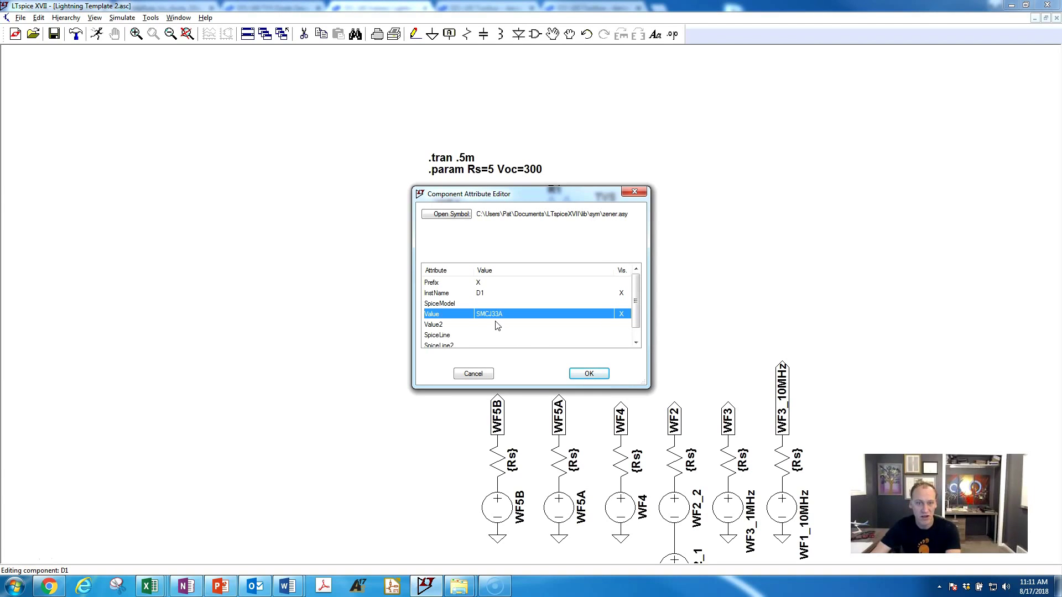
pyautogui.click(475, 376)
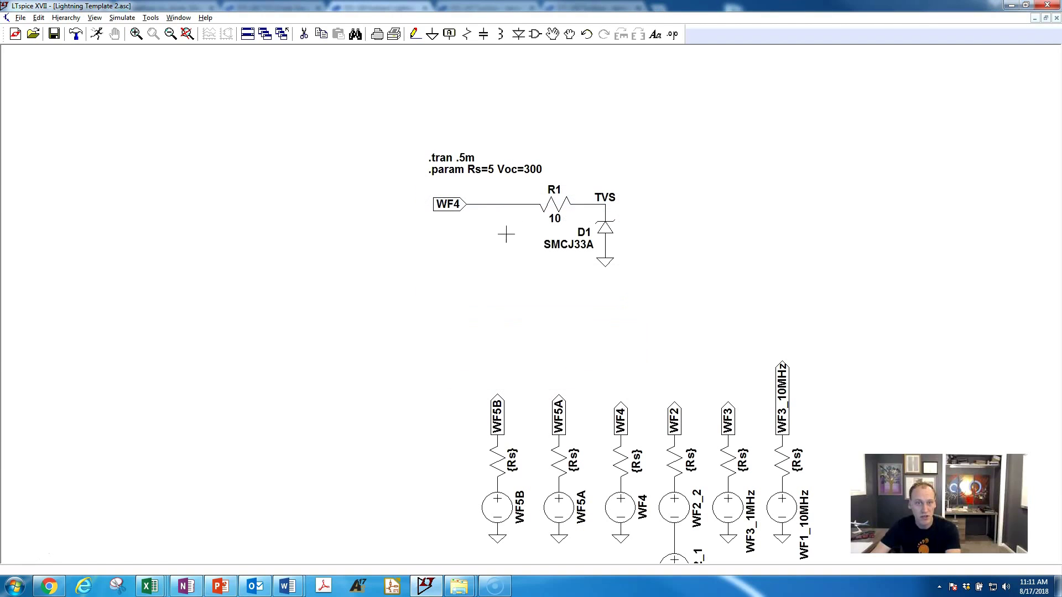
# Rename the net label at the circuit input, before resistor R1, to WF3.
pyautogui.rightClick(458, 207)
pyautogui.write('WF3')
pyautogui.press('Return')
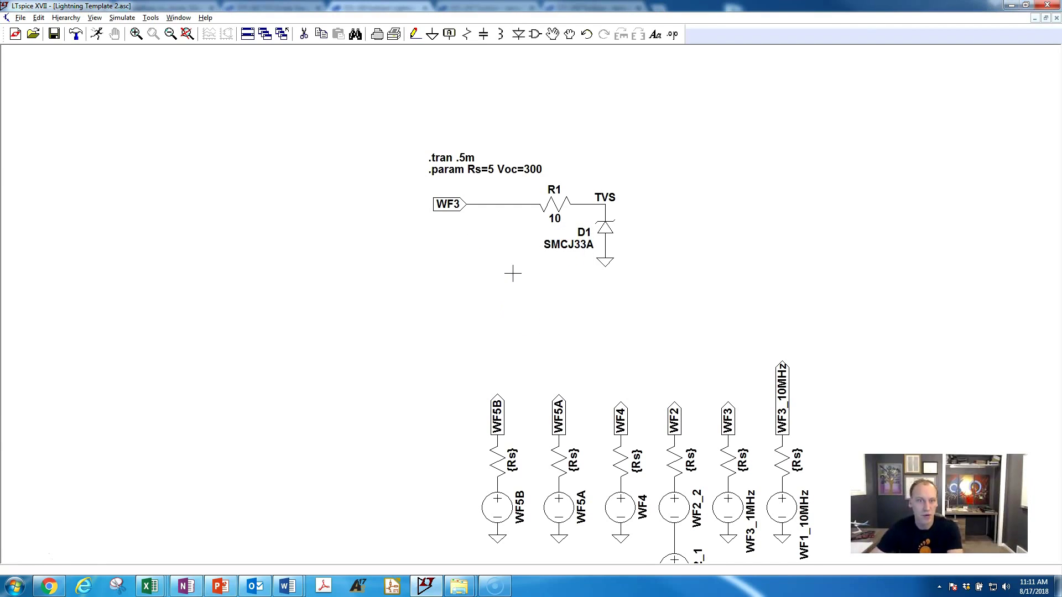
# Set Voc to 1500 and Rs to 25 in the schematic's .param statement.
pyautogui.rightClick(473, 169)
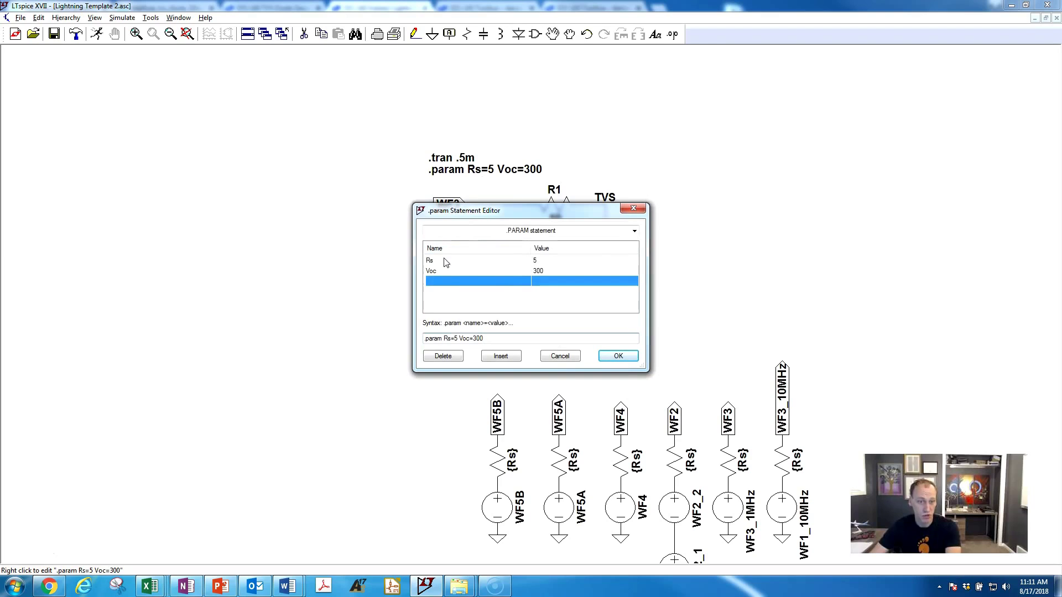
pyautogui.click(544, 271)
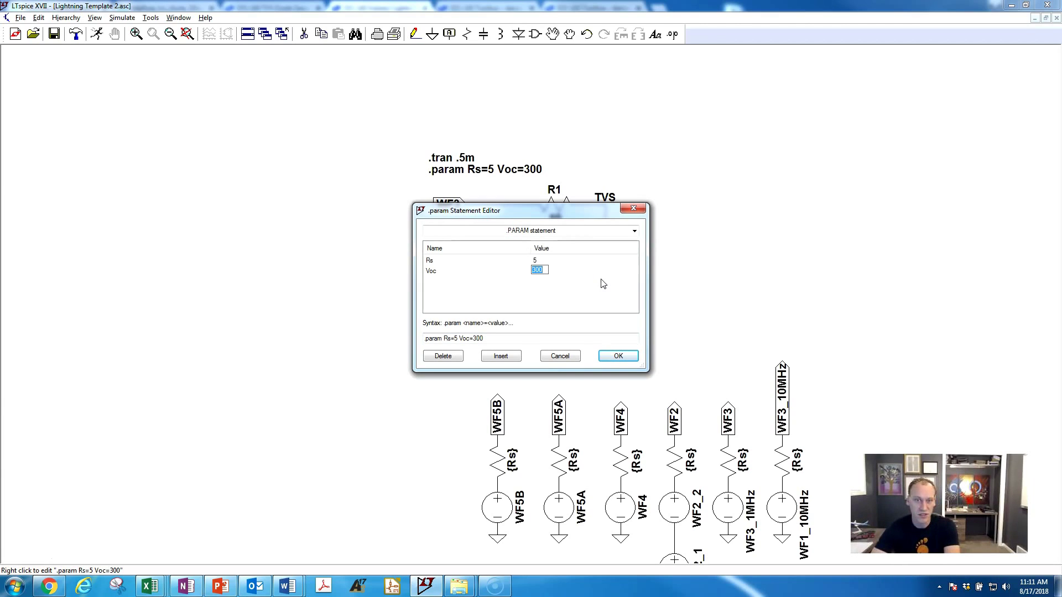
pyautogui.write('15')
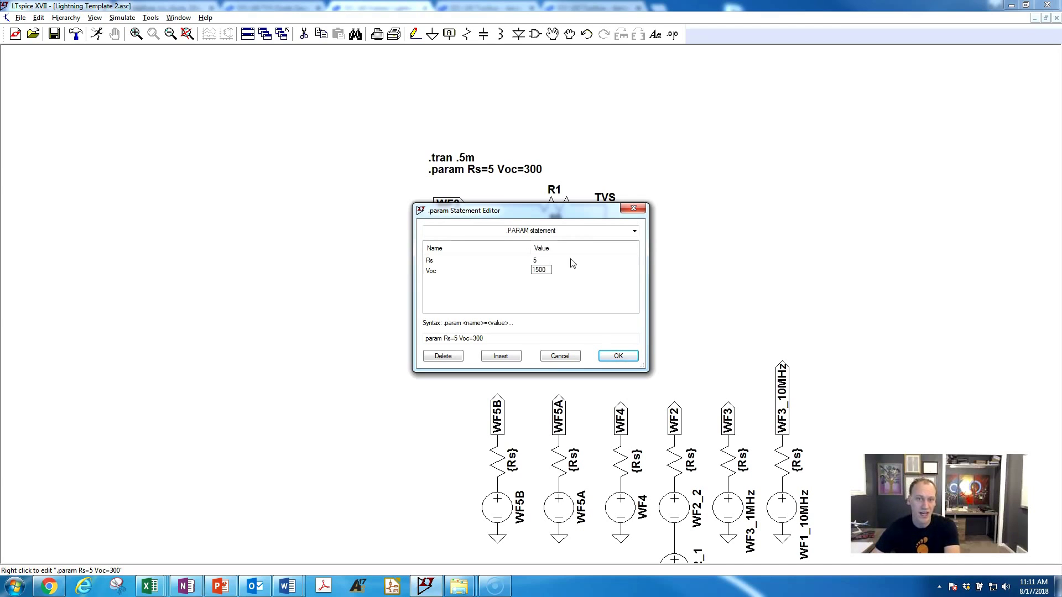
pyautogui.click(575, 262)
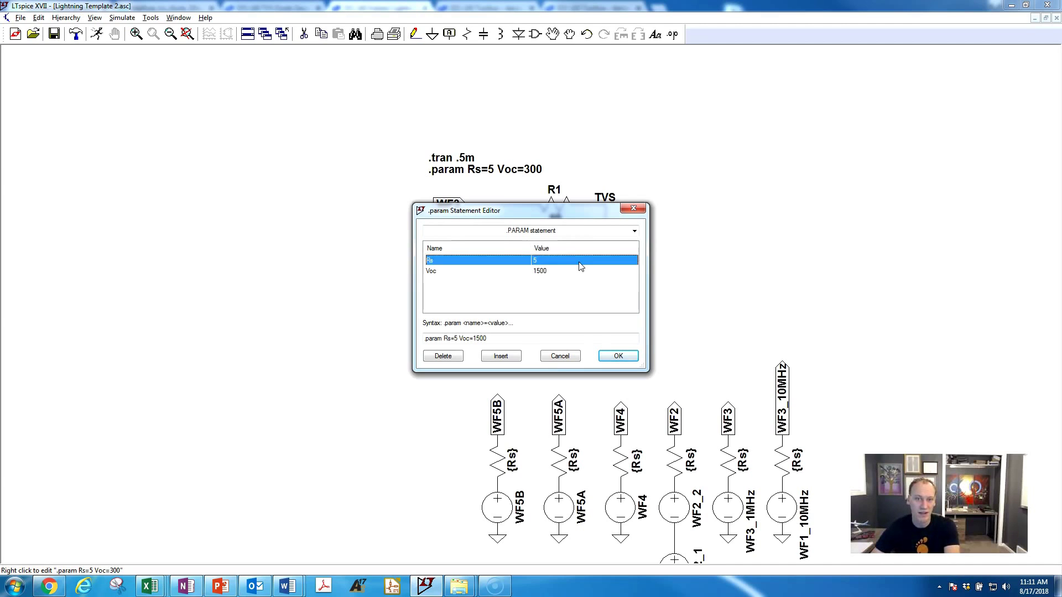
pyautogui.write('25')
pyautogui.press('Return')
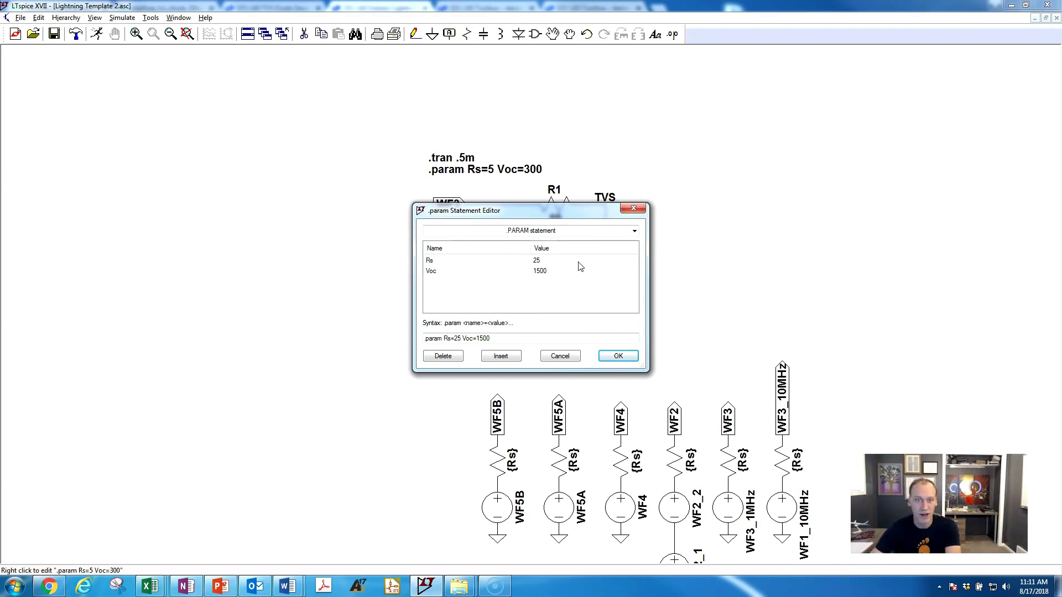
pyautogui.click(617, 356)
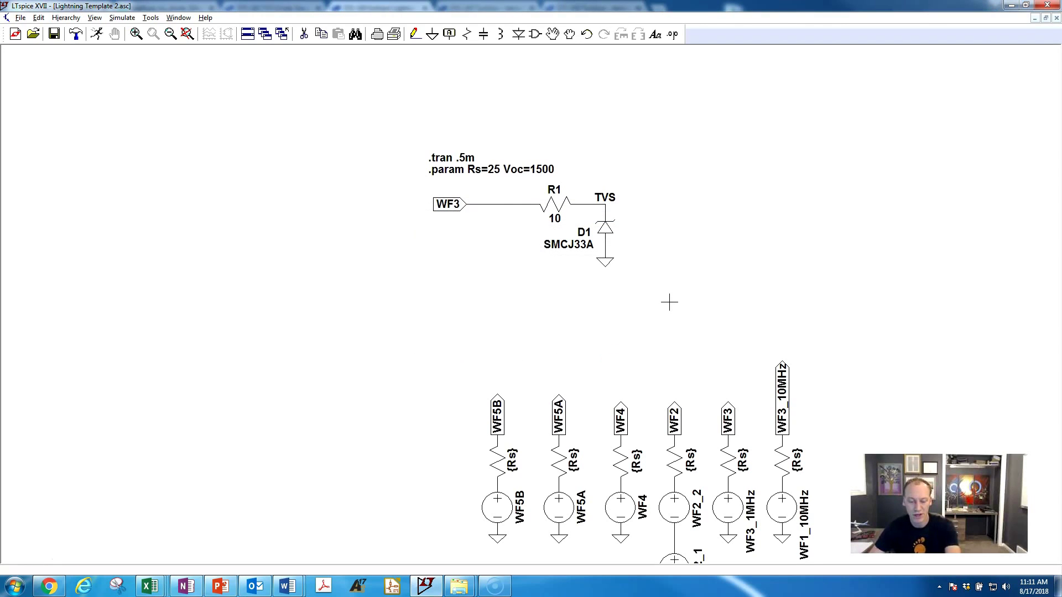
# Run the WF3 simulation and plot the voltage at the TVS node, followed by the power dissipation of diode D1.
pyautogui.hotkey('alt', 's')
pyautogui.press('r')
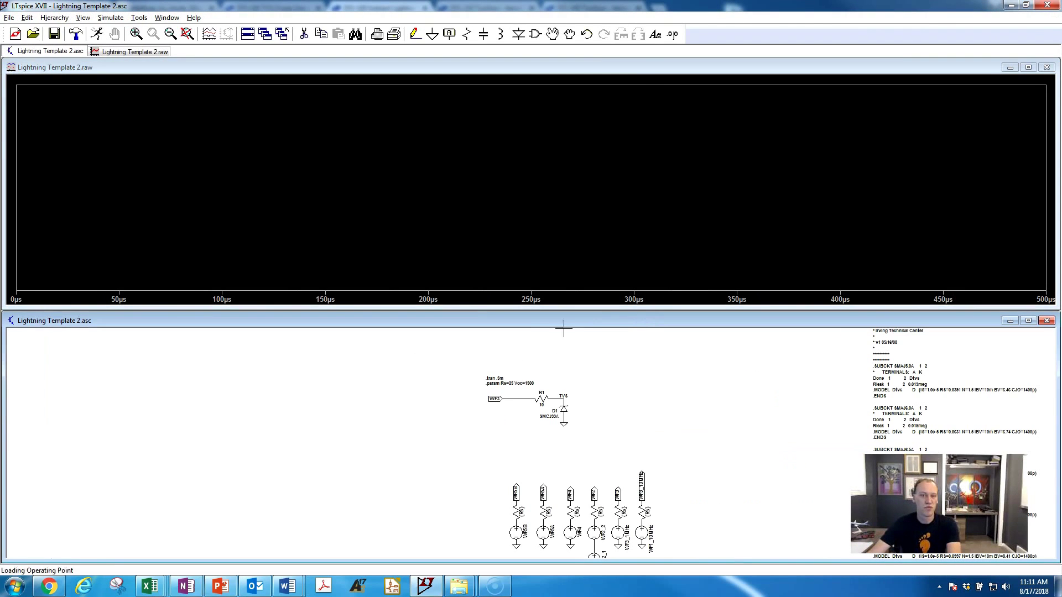
pyautogui.click(560, 396)
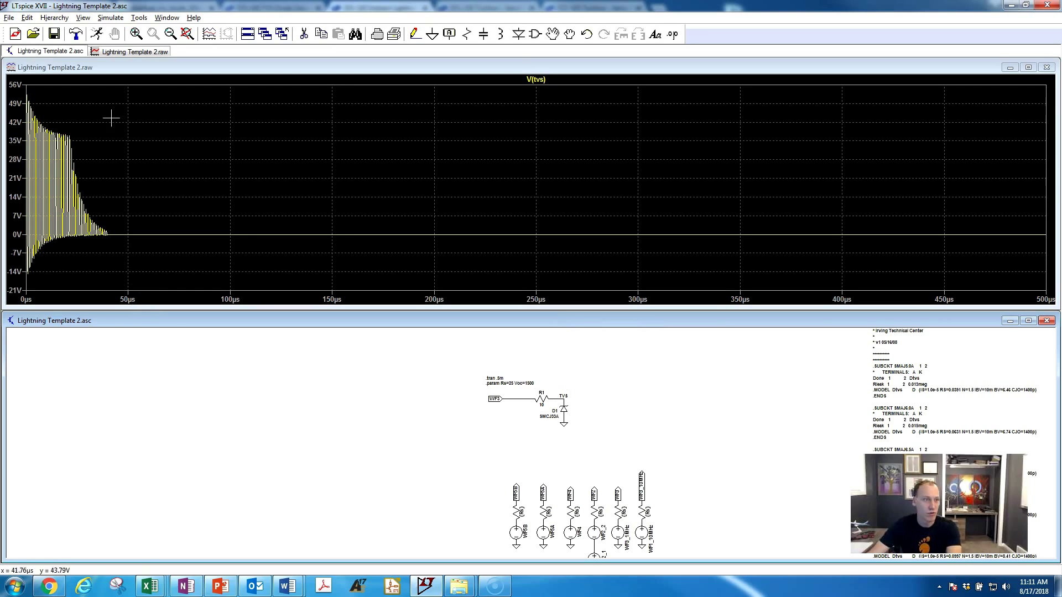
pyautogui.click(566, 408)
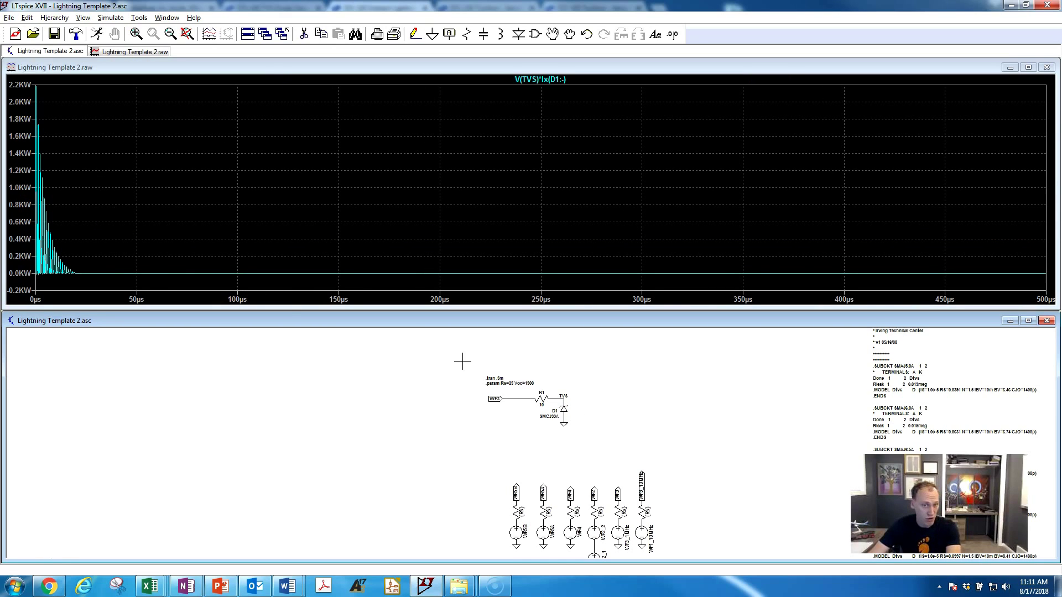
# Rename the net label at the circuit input, before resistor R1, to WF5a.
pyautogui.scroll(5, 510, 425)
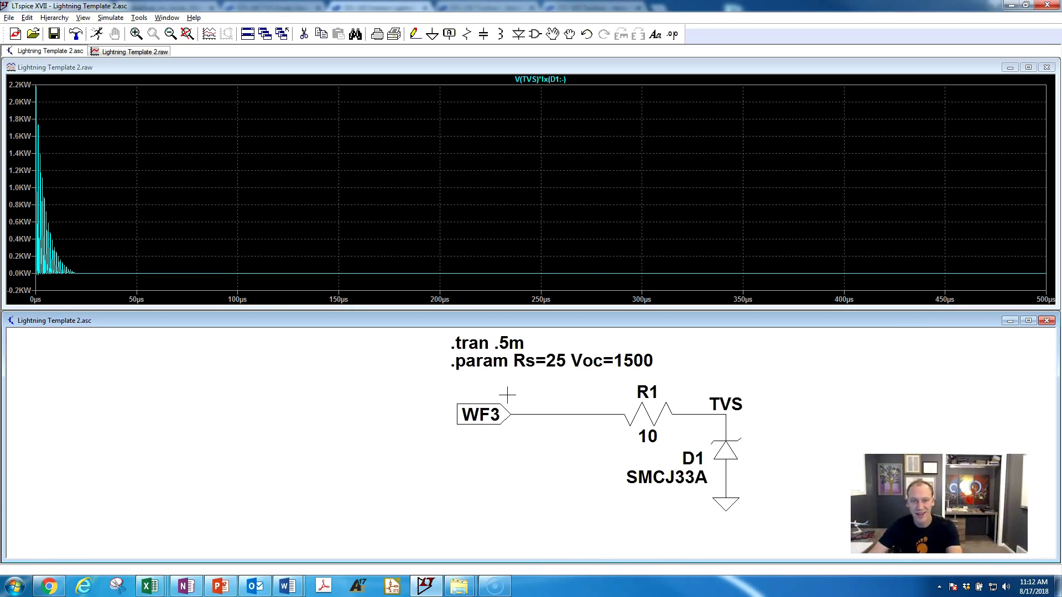
pyautogui.rightClick(498, 415)
pyautogui.write('WF5a')
pyautogui.press('Return')
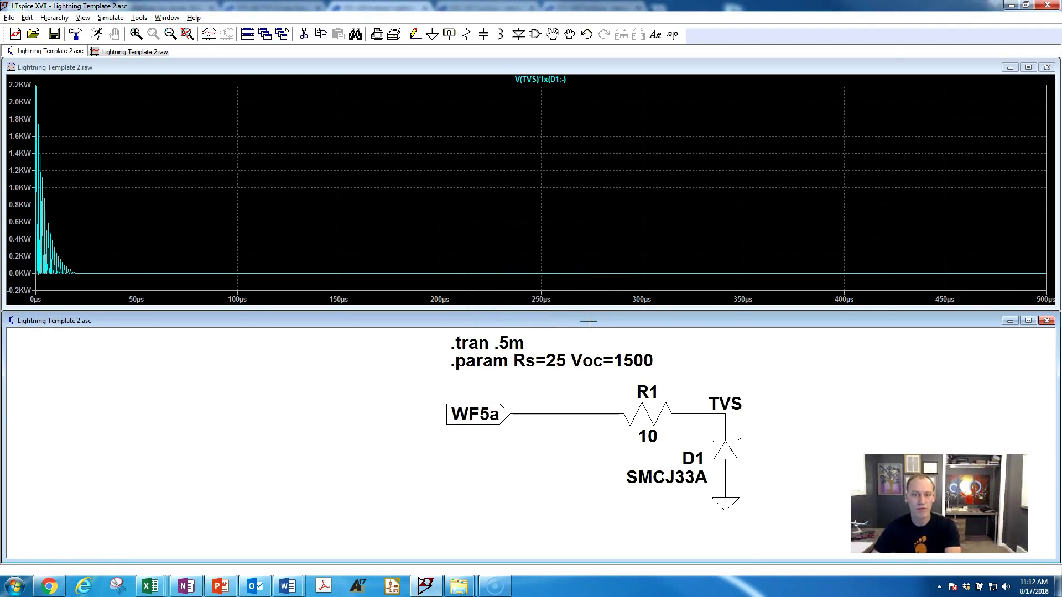
# Set Voc to 750 and Rs to 1 in the schematic's .param statement and rerun the simulation.
pyautogui.rightClick(599, 362)
pyautogui.click(545, 270)
pyautogui.write('750')
pyautogui.click(545, 260)
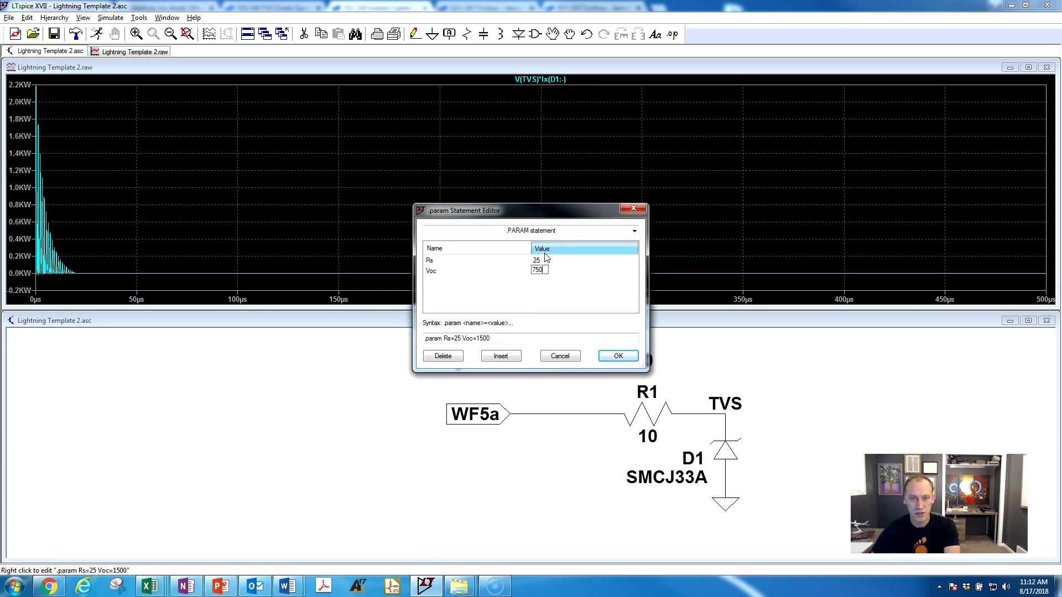
pyautogui.click(549, 261)
pyautogui.write('1')
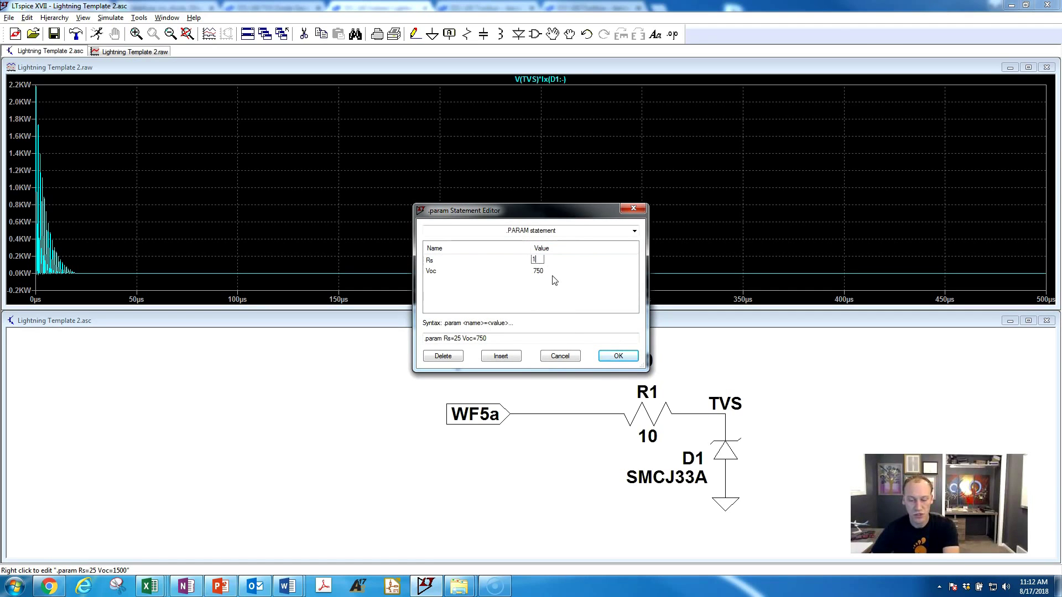
pyautogui.click(601, 354)
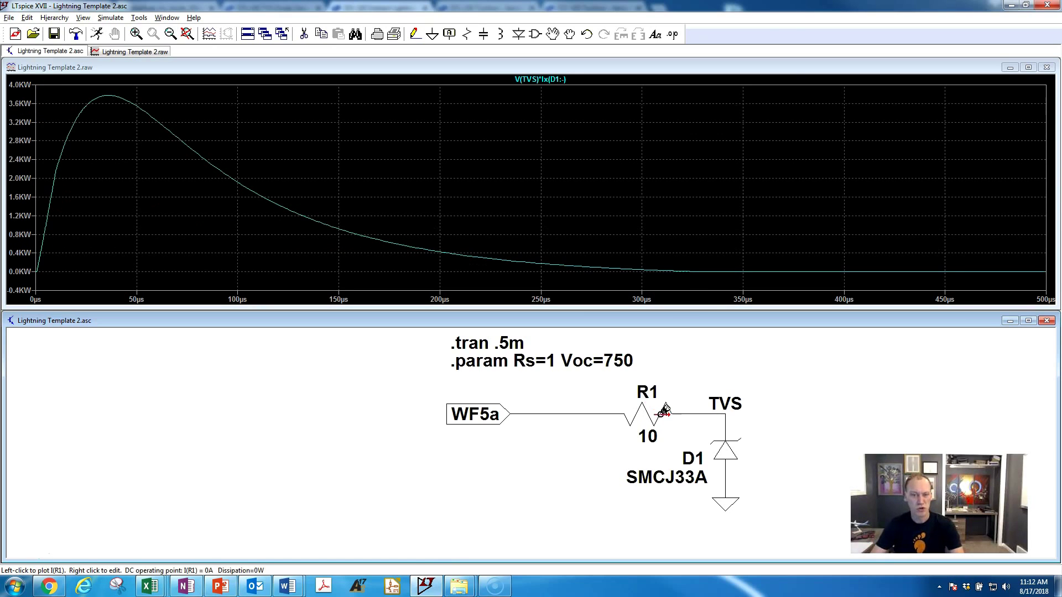
# Plot the WF5a input voltage, the TVS node voltage, the differential voltage across R1, and the power dissipation of D1.
pyautogui.click(545, 414)
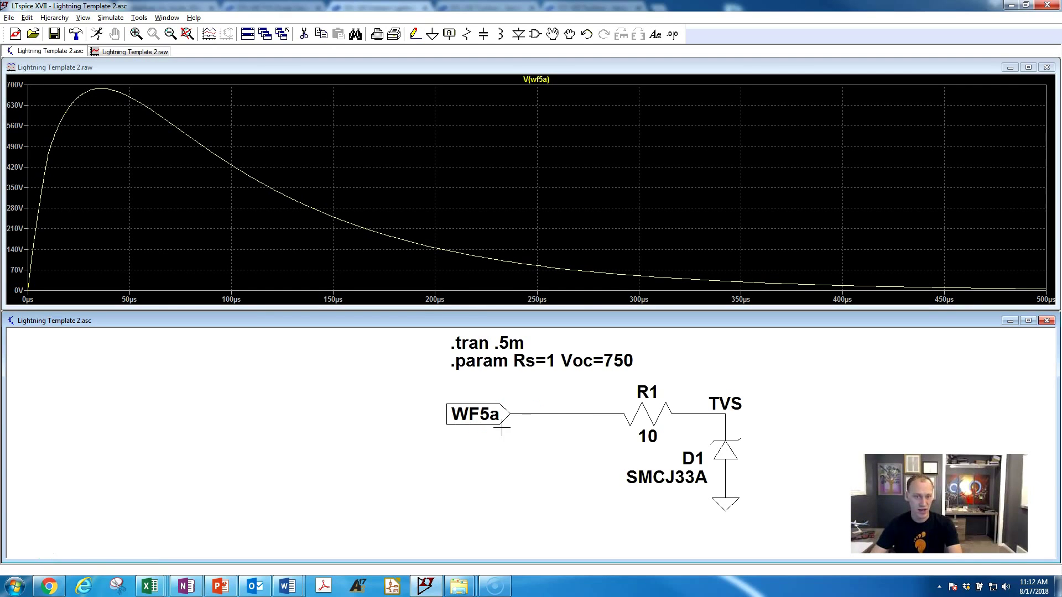
pyautogui.click(701, 410)
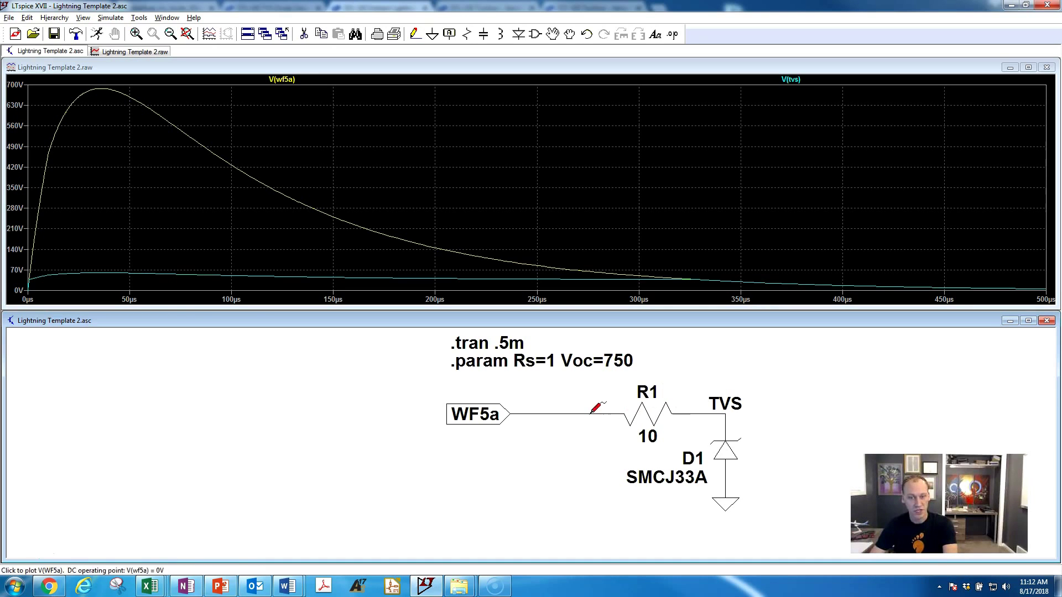
pyautogui.moveTo(601, 412); pyautogui.dragTo(687, 414)
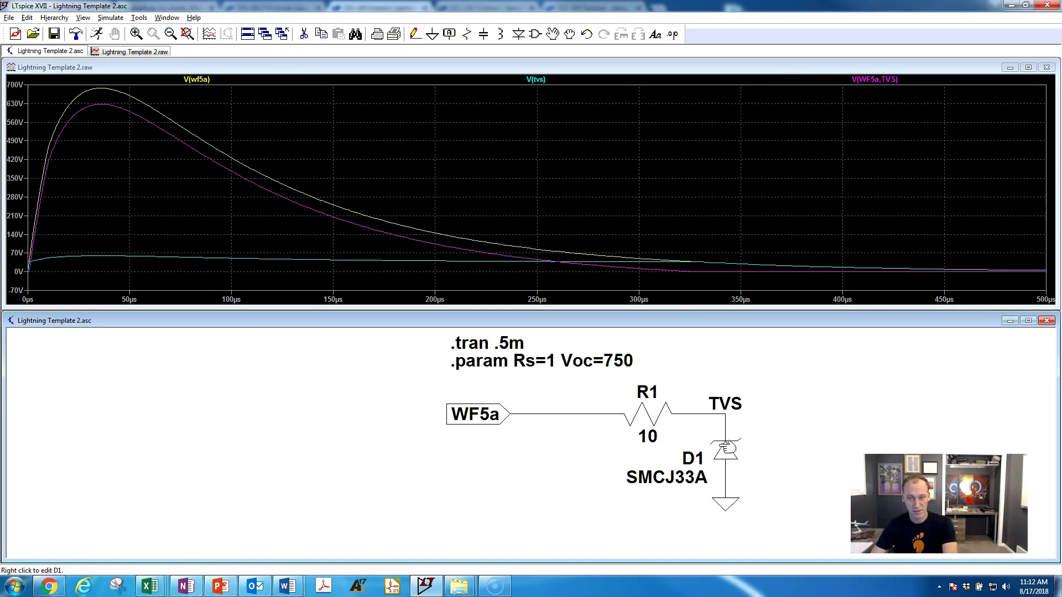
pyautogui.press('alt')
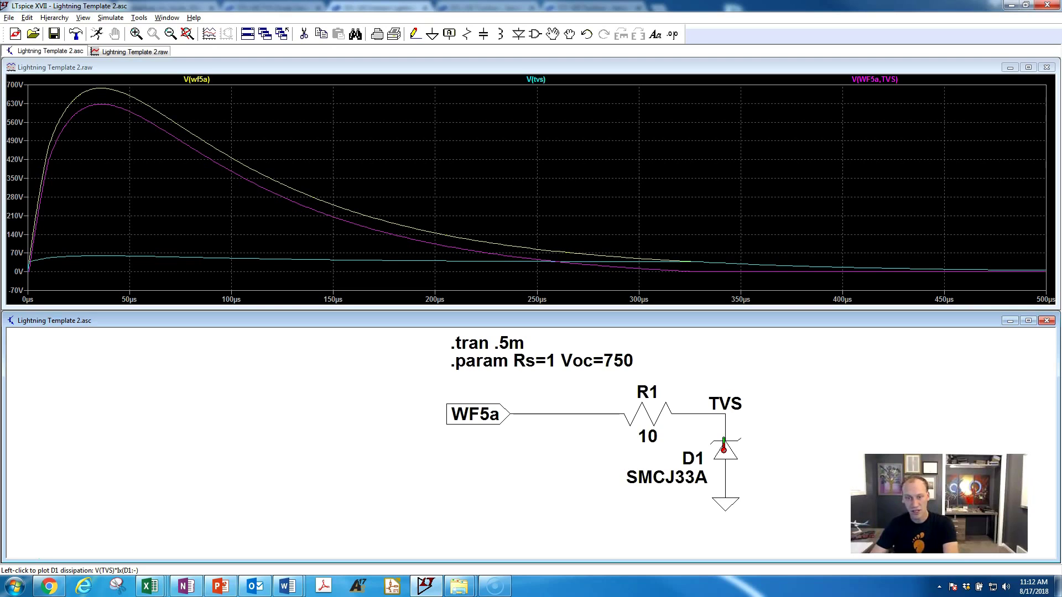
pyautogui.keyDown('alt'); pyautogui.click(724, 446); pyautogui.keyUp('alt')
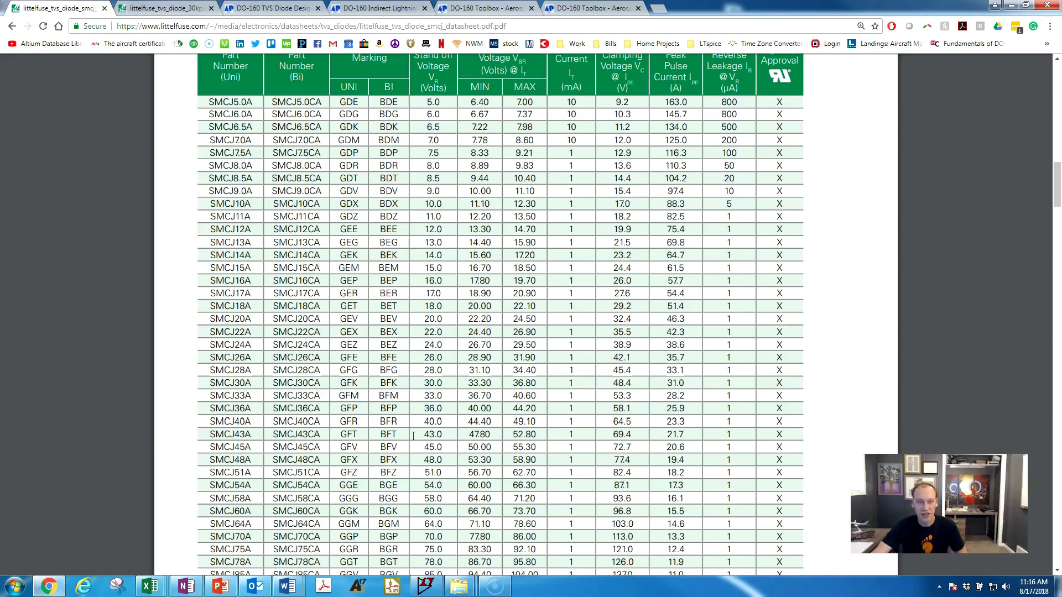
# Highlight the SMCJ33A part number, its breakdown voltages and its maximum clamping voltage in the datasheet's Electrical Characteristics table.
pyautogui.moveTo(210, 395); pyautogui.dragTo(250, 393)
pyautogui.moveTo(467, 393); pyautogui.dragTo(544, 401)
pyautogui.moveTo(633, 396)
pyautogui.mouseDown()
pyautogui.moveTo(613, 396)
pyautogui.moveTo(677, 396)
pyautogui.moveTo(634, 396)
pyautogui.mouseUp()
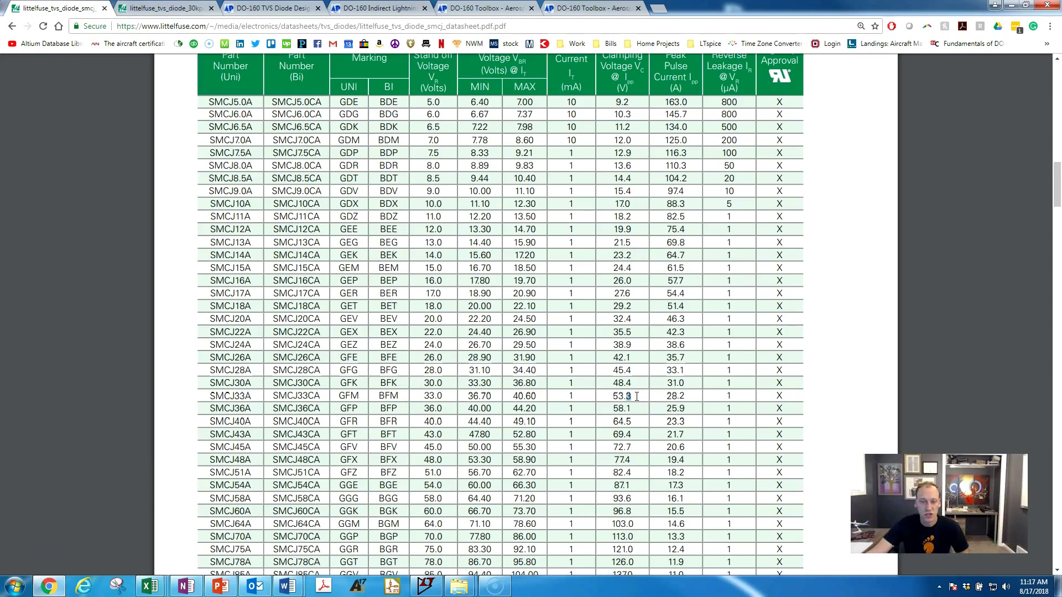
# Highlight the 1500W power rating in the page heading above the Electrical Characteristics table.
pyautogui.scroll(4, 637, 396)
pyautogui.scroll(-5, 637, 397)
pyautogui.scroll(5, 637, 396)
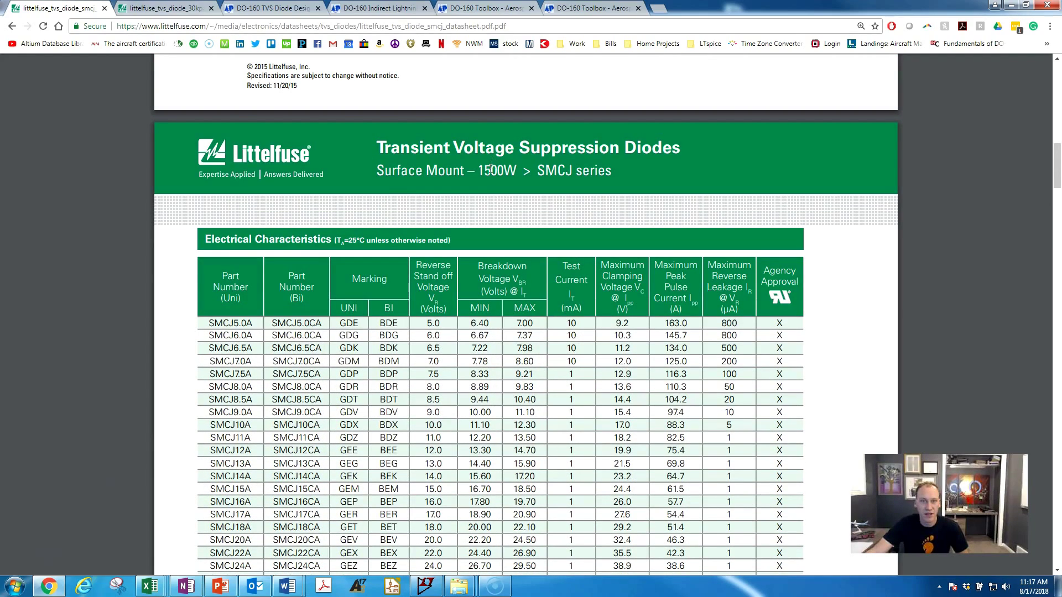
pyautogui.moveTo(479, 171); pyautogui.dragTo(510, 172)
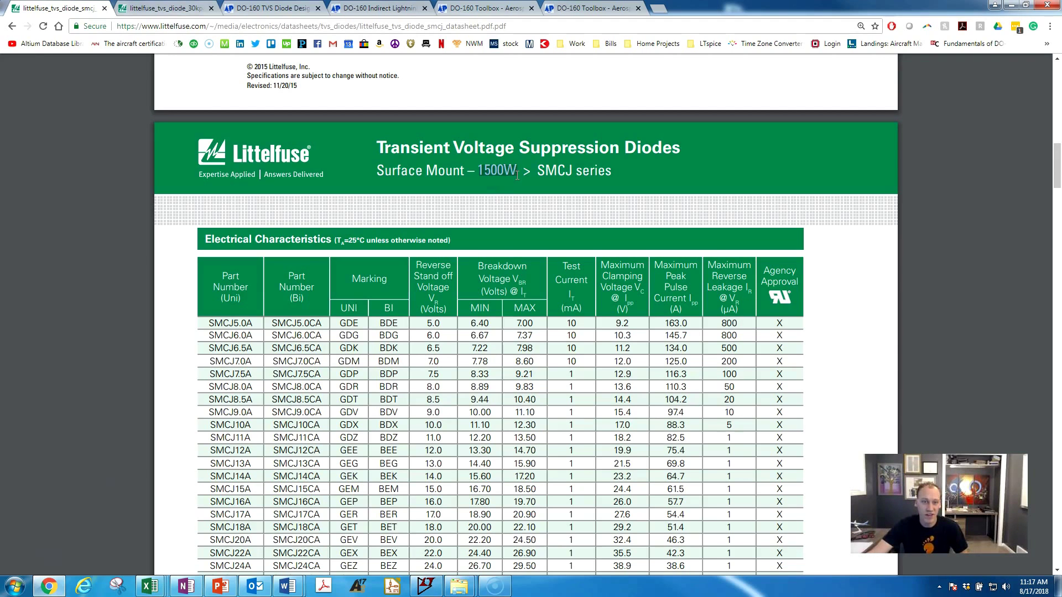
# Find the Figure 4 Pulse Waveform graph in the SMCJ datasheet and examine the pulse that the power rating is based on.
pyautogui.scroll(5, 517, 175)
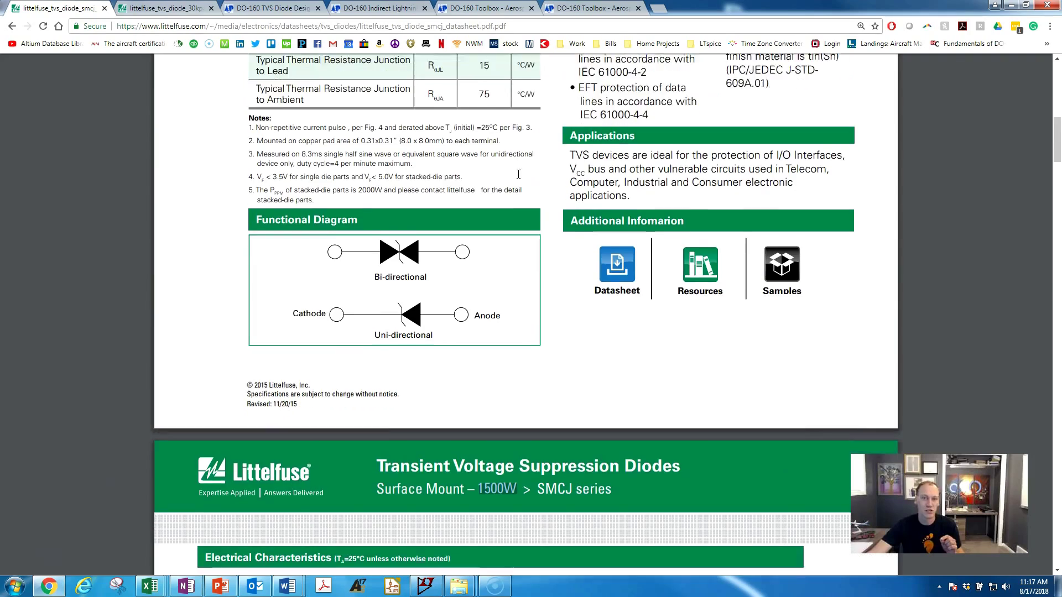
pyautogui.scroll(-15, 517, 175)
pyautogui.scroll(-15, 518, 180)
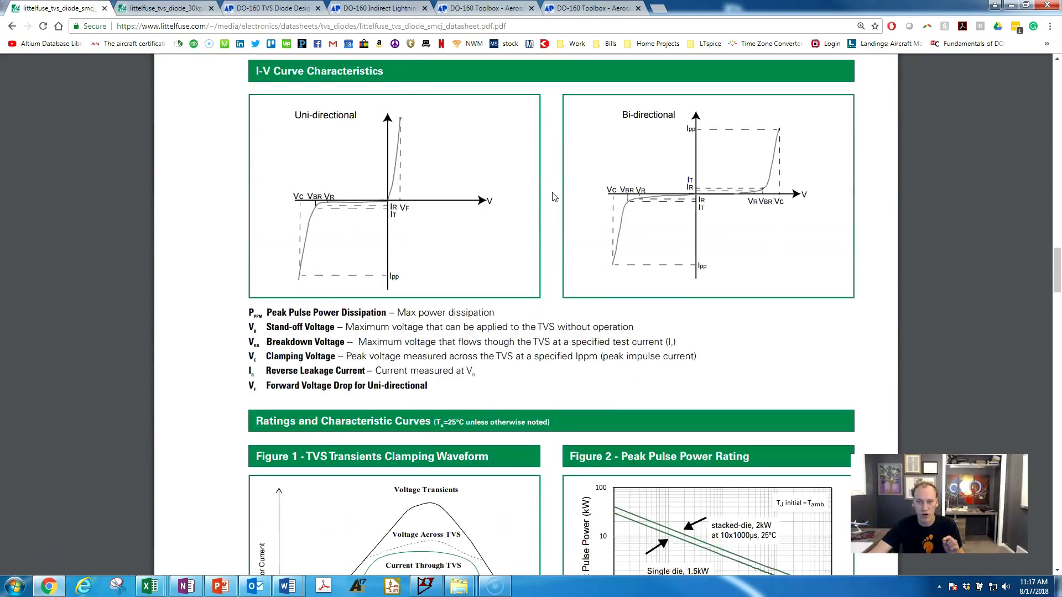
pyautogui.scroll(-10, 554, 197)
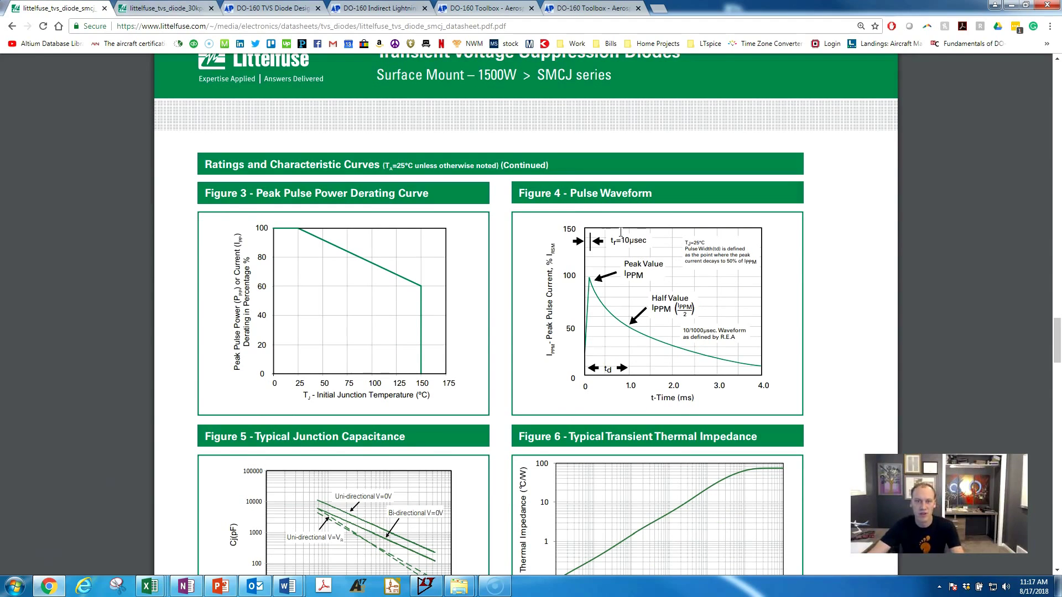
pyautogui.moveTo(518, 193); pyautogui.dragTo(564, 197)
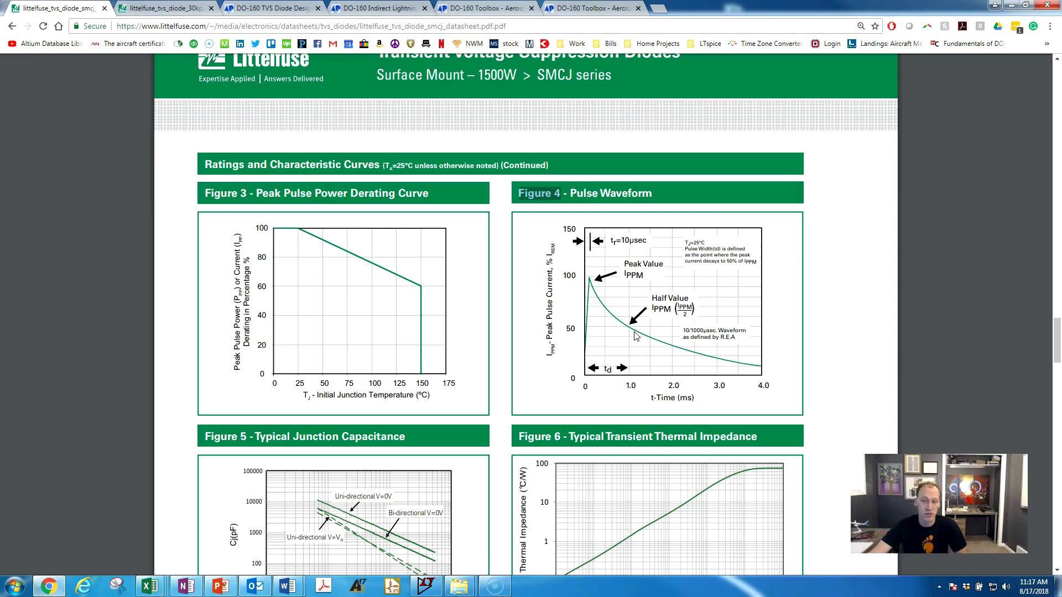
pyautogui.click(865, 348)
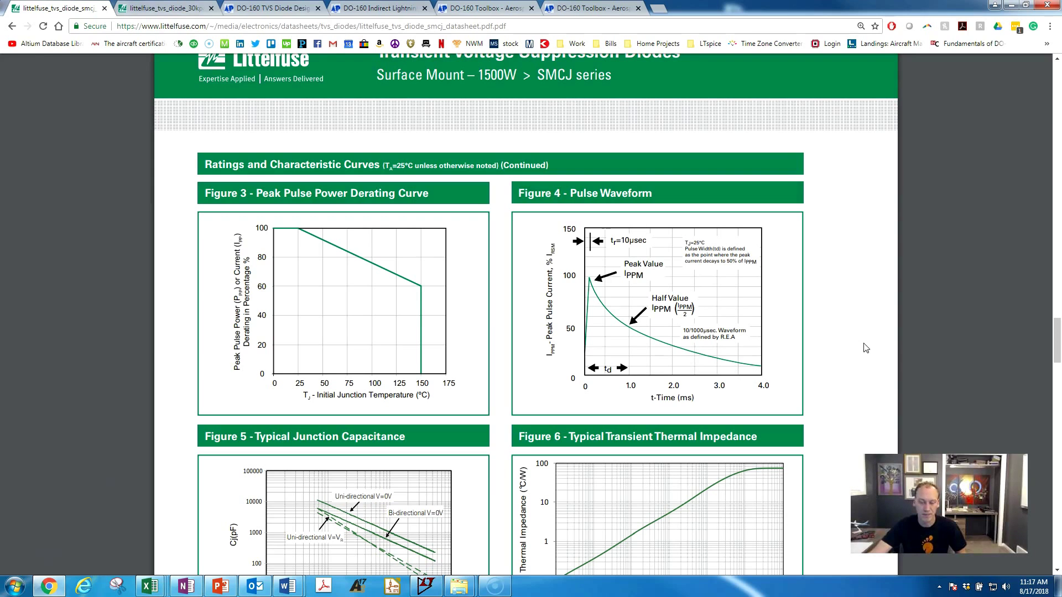